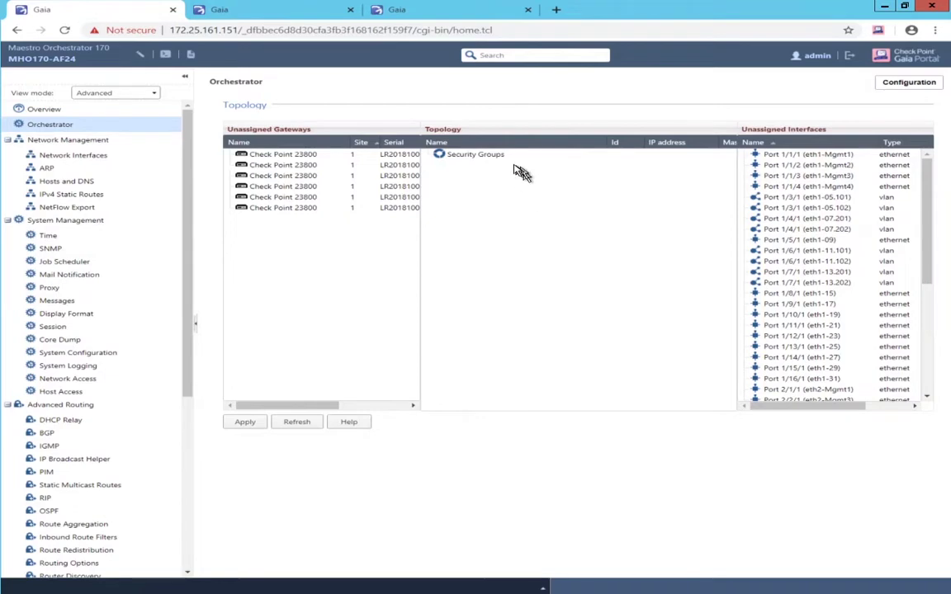
# Create a new security group with management IP 172.25.161.155/255.255.255.0 and gateway 172.25.161.254
pyautogui.rightClick(473, 156)
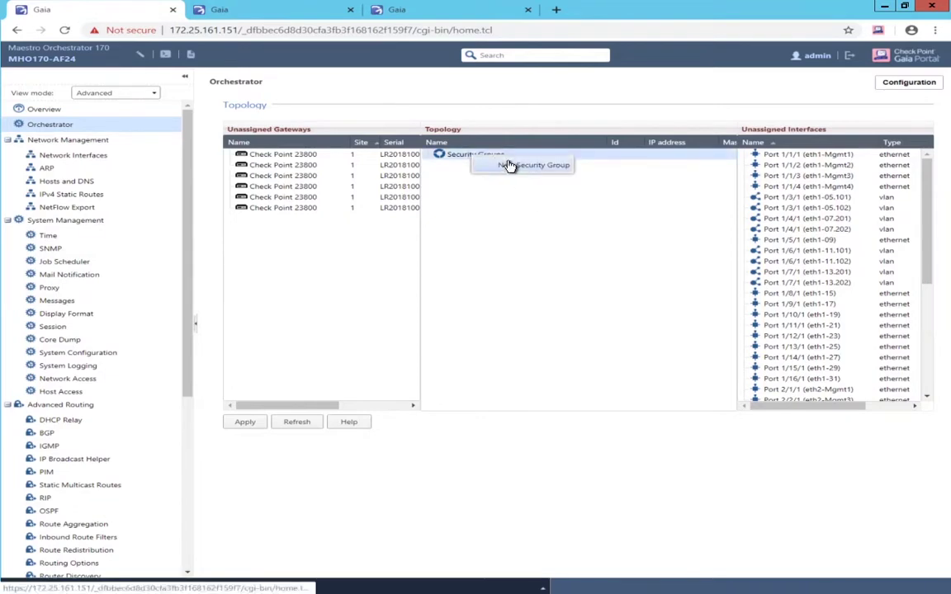
pyautogui.click(509, 165)
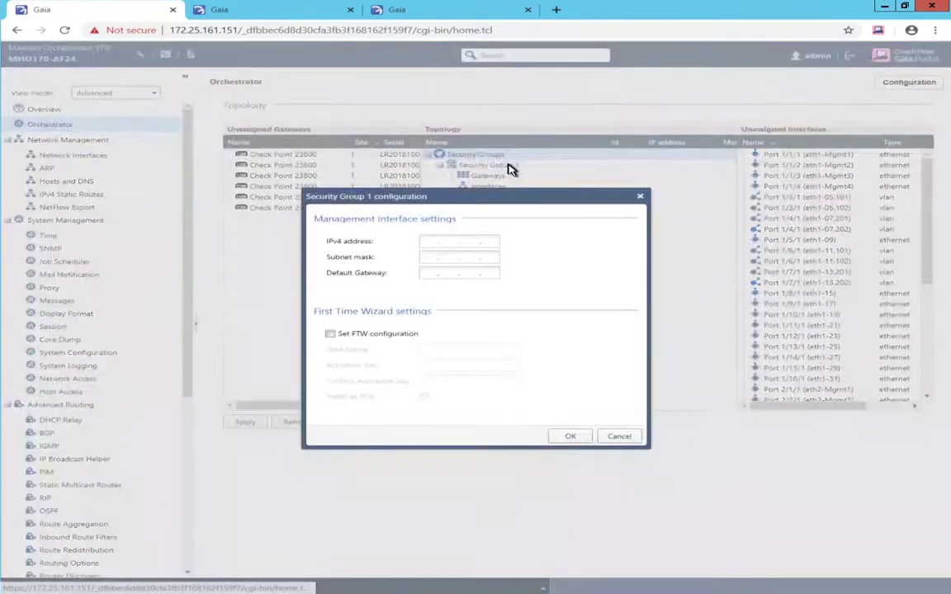
pyautogui.click(426, 240)
pyautogui.write('172.25.161.254')
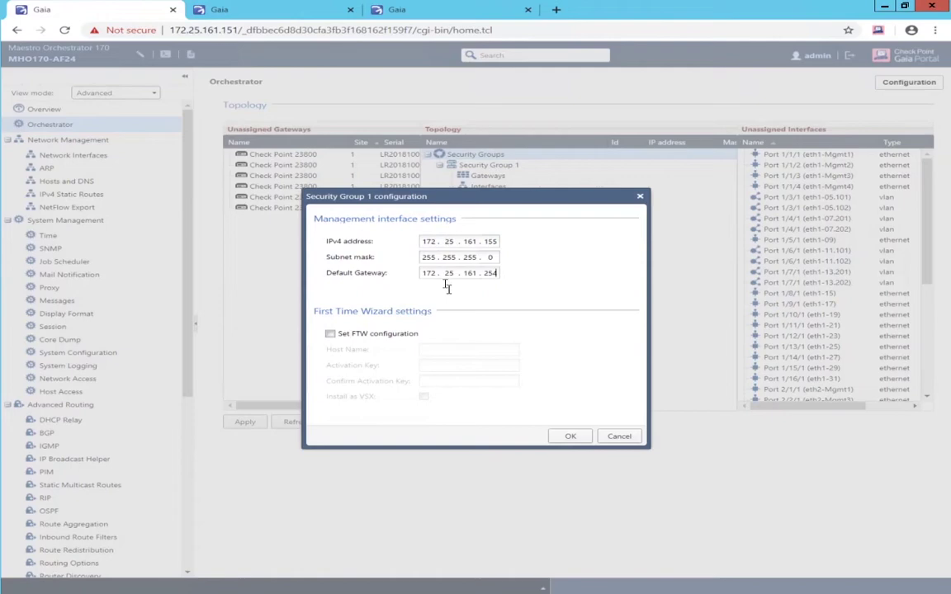
# Enable first-time-wizard settings with host name SG1 and the activation key, then confirm
pyautogui.click(401, 336)
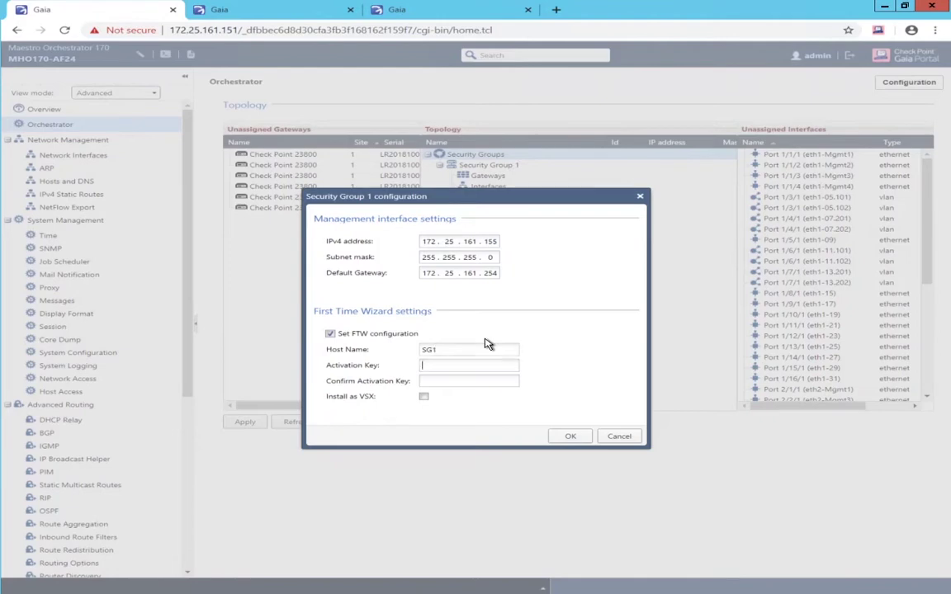
pyautogui.press('Tab')
pyautogui.write('•••••')
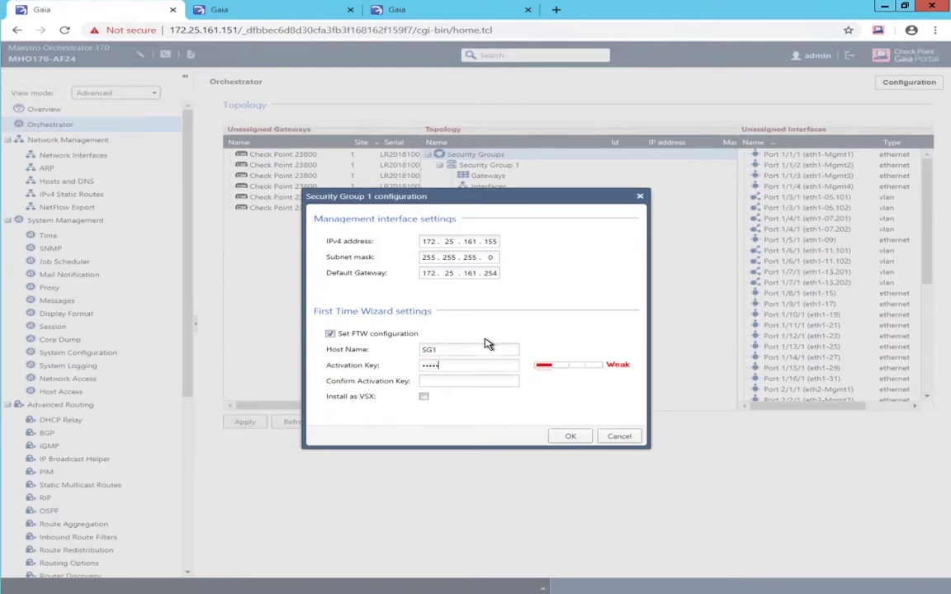
pyautogui.press('Tab')
pyautogui.write('••••')
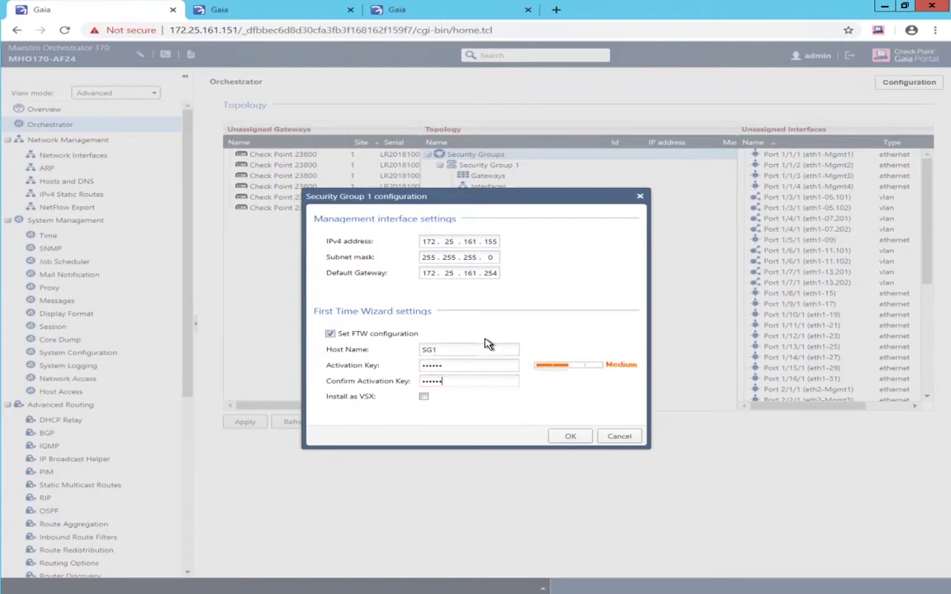
pyautogui.write('••')
pyautogui.click(562, 434)
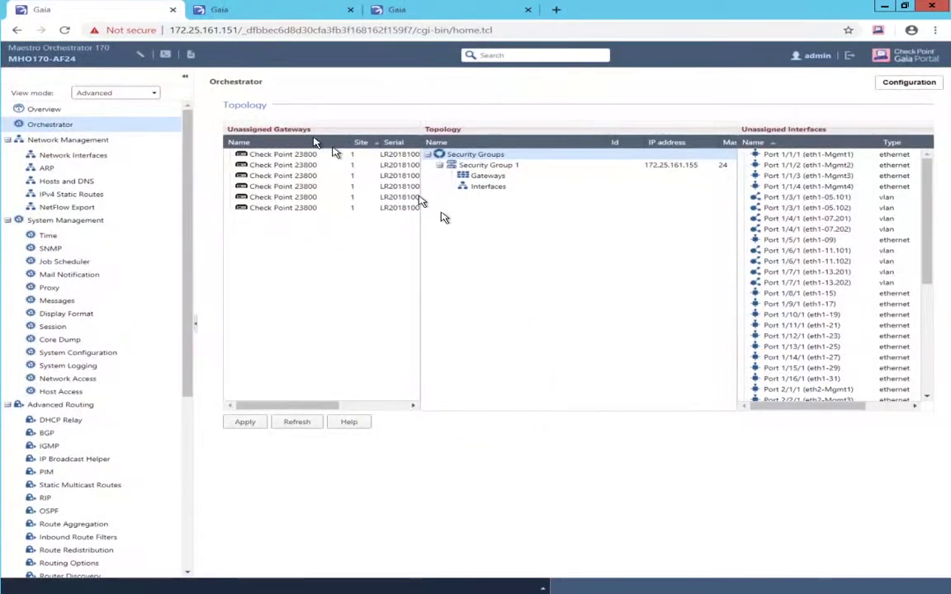
# Assign two Check Point 23800 gateways to Site 1 and Port 1/1/1 (eth1-Mgmt1) to Interfaces
pyautogui.moveTo(283, 156); pyautogui.dragTo(474, 181)
pyautogui.moveTo(308, 157); pyautogui.dragTo(489, 199)
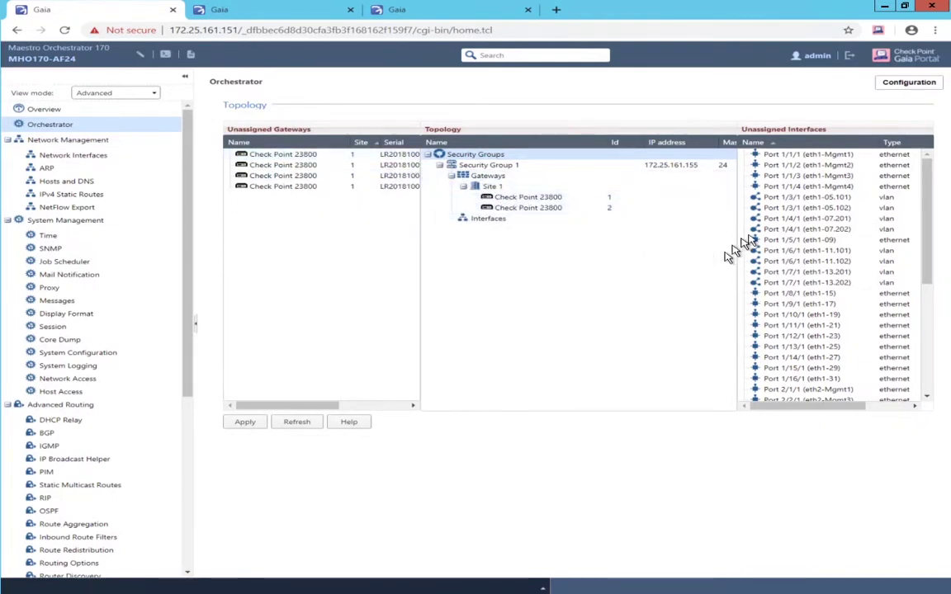
pyautogui.moveTo(808, 155); pyautogui.dragTo(481, 224)
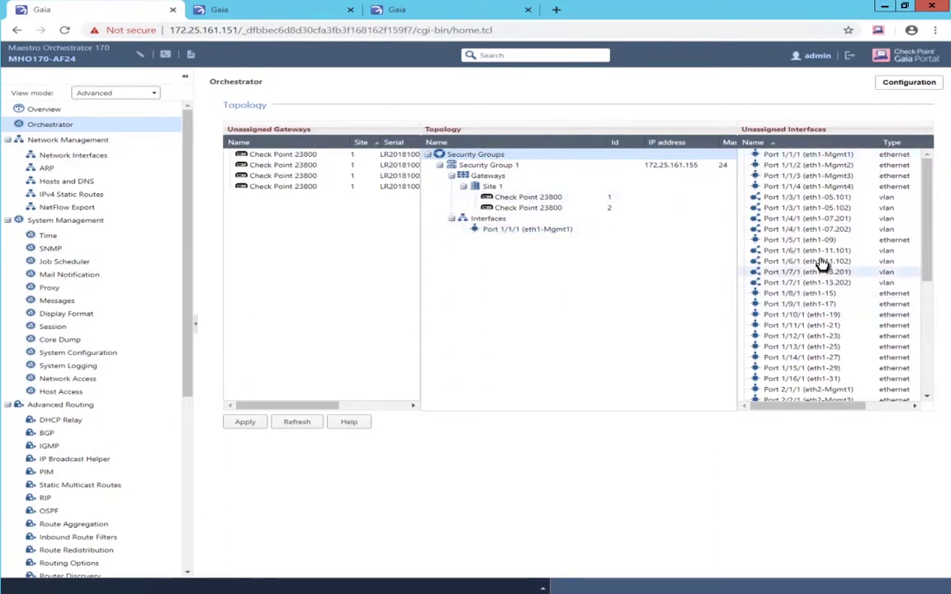
# Remove the VLANs from Port 1/3/1 (eth1-05) and Port 1/4/1 (eth1-07.201, eth1-07.202)
pyautogui.rightClick(820, 202)
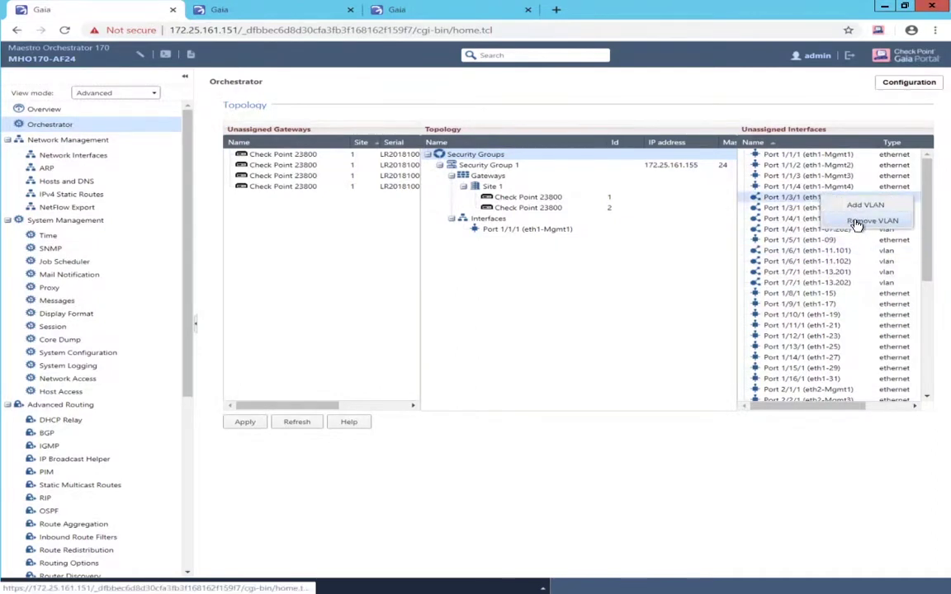
pyautogui.click(858, 220)
pyautogui.rightClick(802, 203)
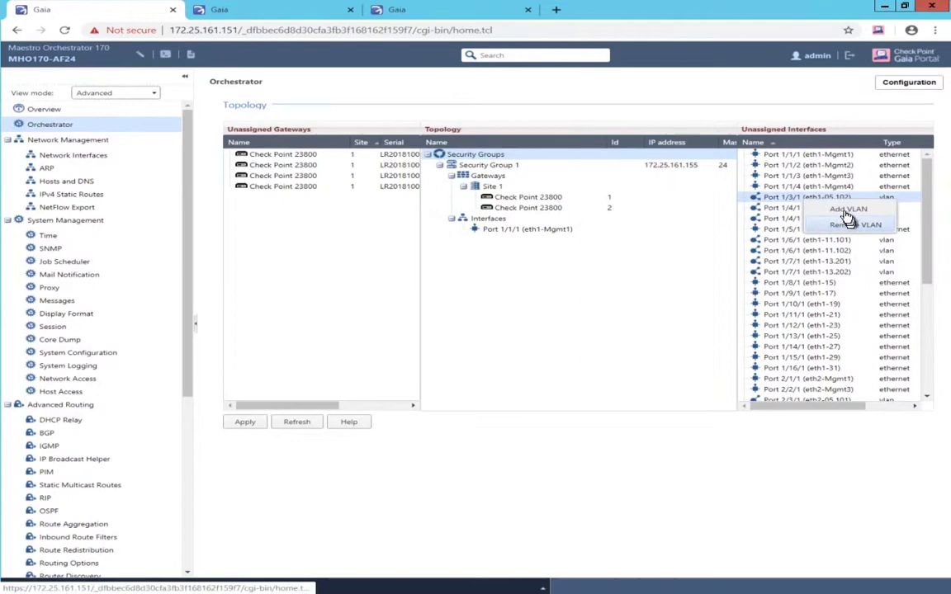
pyautogui.click(840, 220)
pyautogui.rightClick(824, 210)
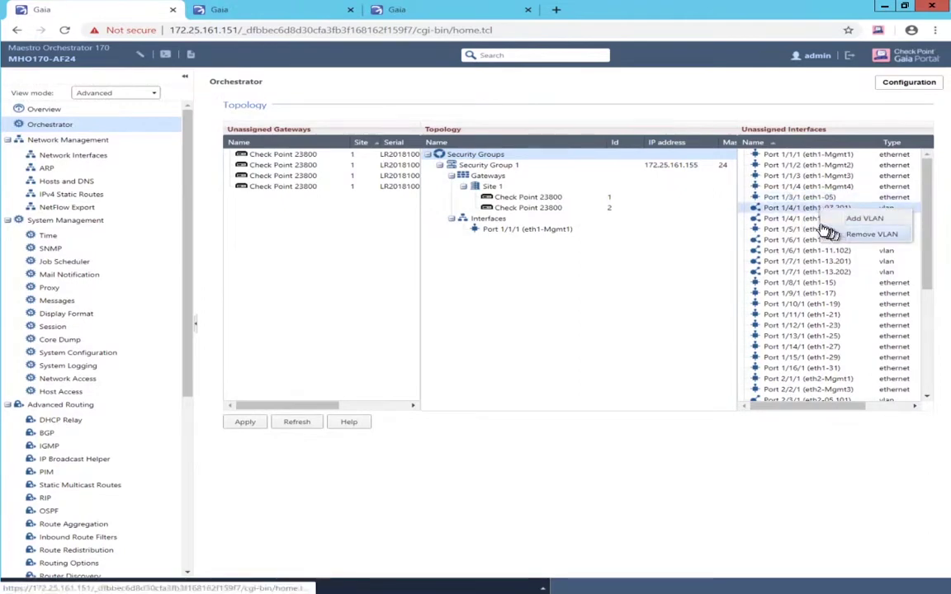
pyautogui.click(866, 230)
pyautogui.rightClick(811, 210)
pyautogui.click(840, 231)
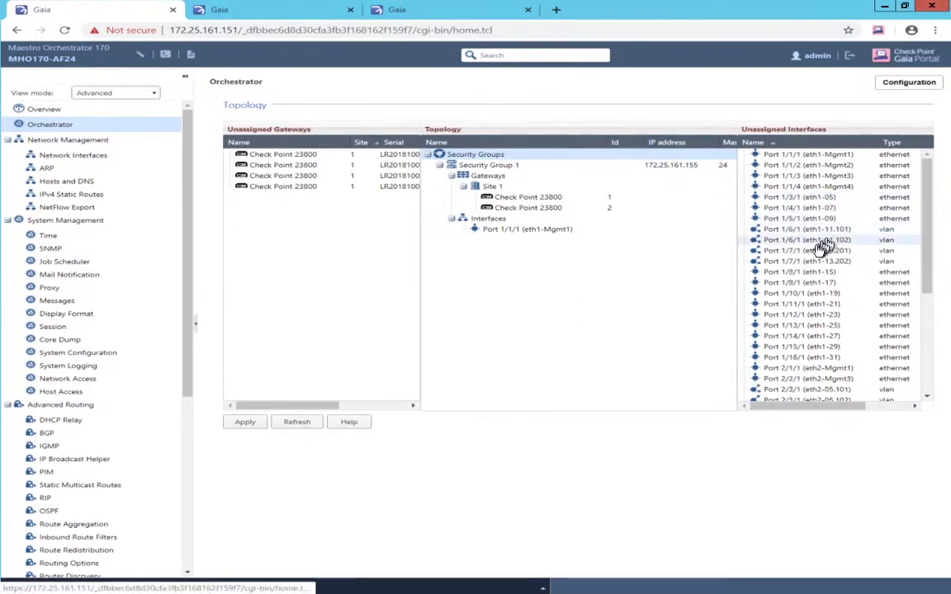
# Remove VLANs eth1-13.201, eth1-11.102, eth1-11.101 and eth1-13.202 from Ports 1/6/1 and 1/7/1
pyautogui.rightClick(813, 250)
pyautogui.click(833, 271)
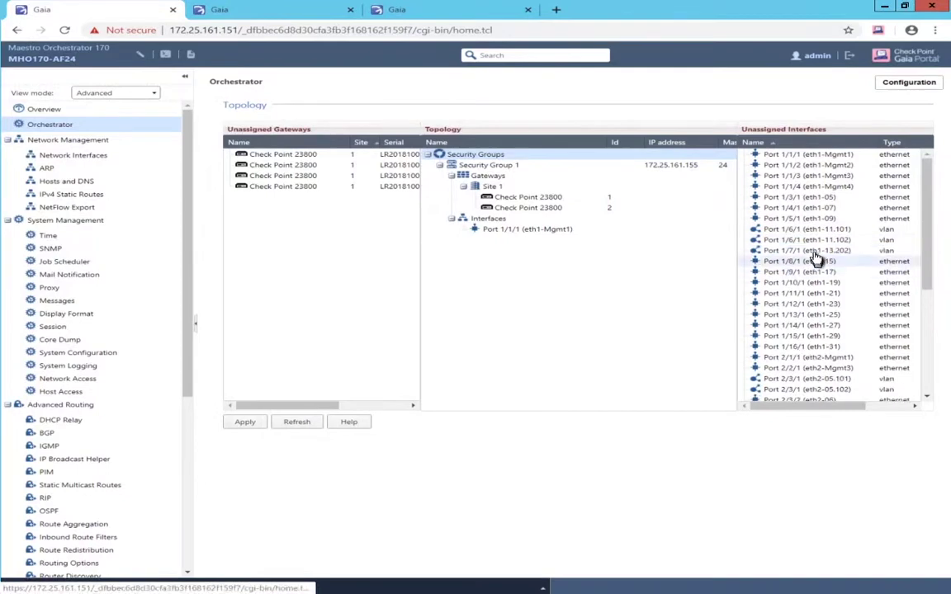
pyautogui.rightClick(821, 240)
pyautogui.click(842, 261)
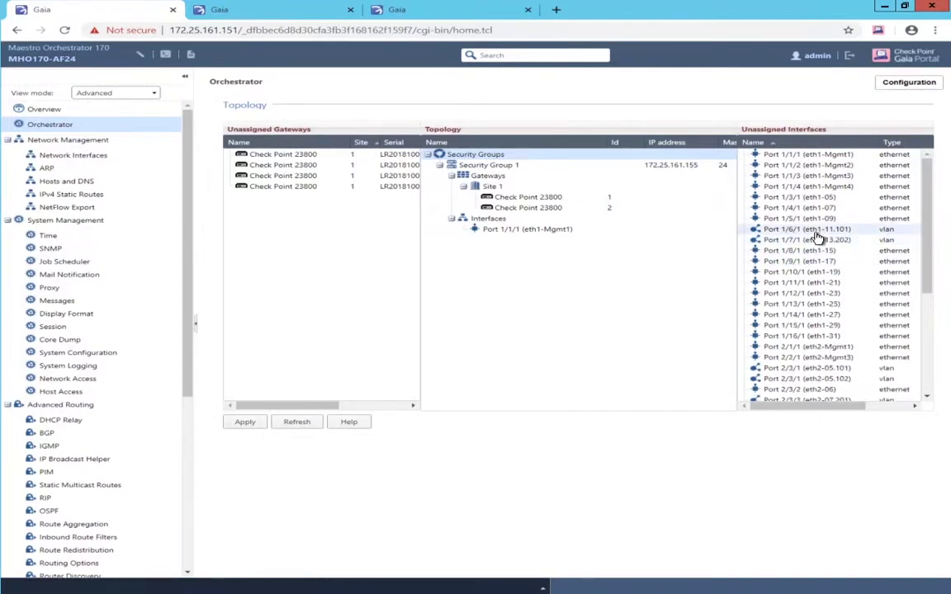
pyautogui.rightClick(825, 232)
pyautogui.click(842, 259)
pyautogui.rightClick(823, 240)
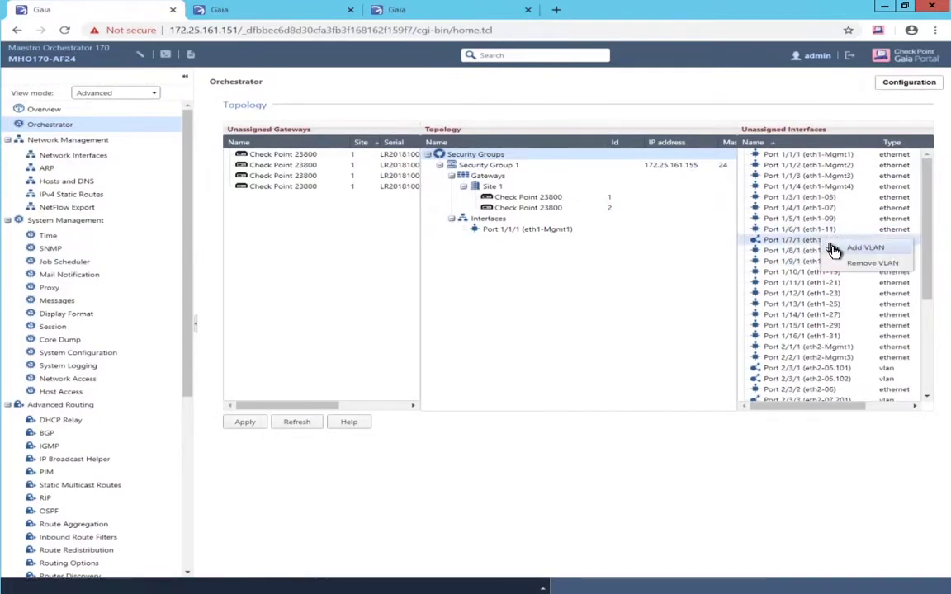
pyautogui.click(840, 263)
# Remove both Port 2/6/1 VLANs and the eth2-13.201 and eth2-13.202 VLANs
pyautogui.scroll(-3, 808, 364)
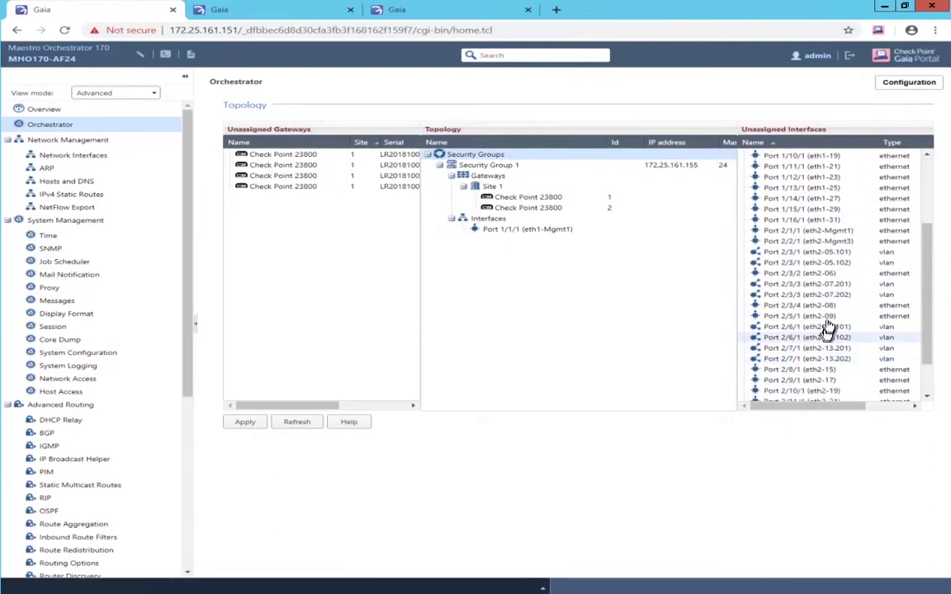
pyautogui.rightClick(828, 327)
pyautogui.click(868, 347)
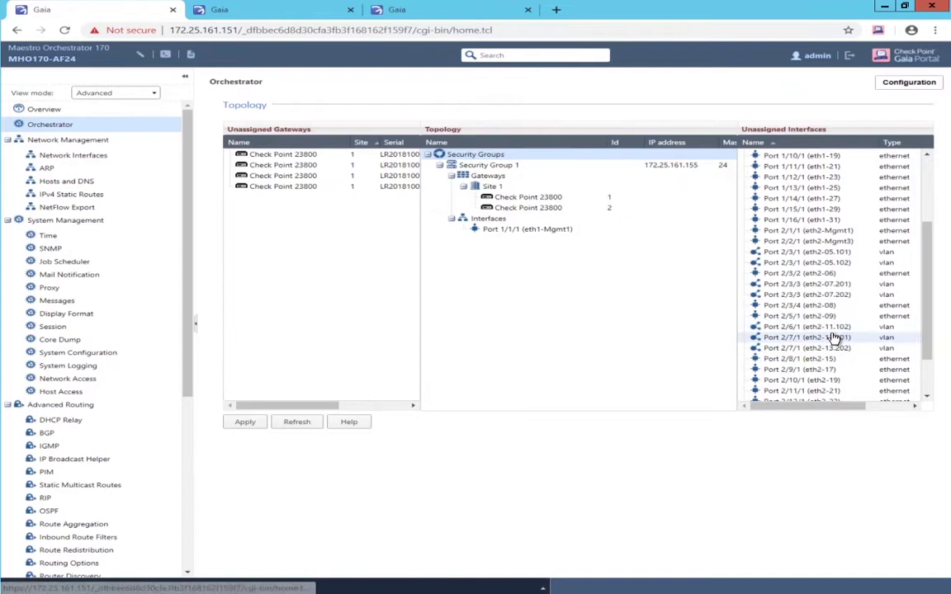
pyautogui.rightClick(834, 330)
pyautogui.click(863, 352)
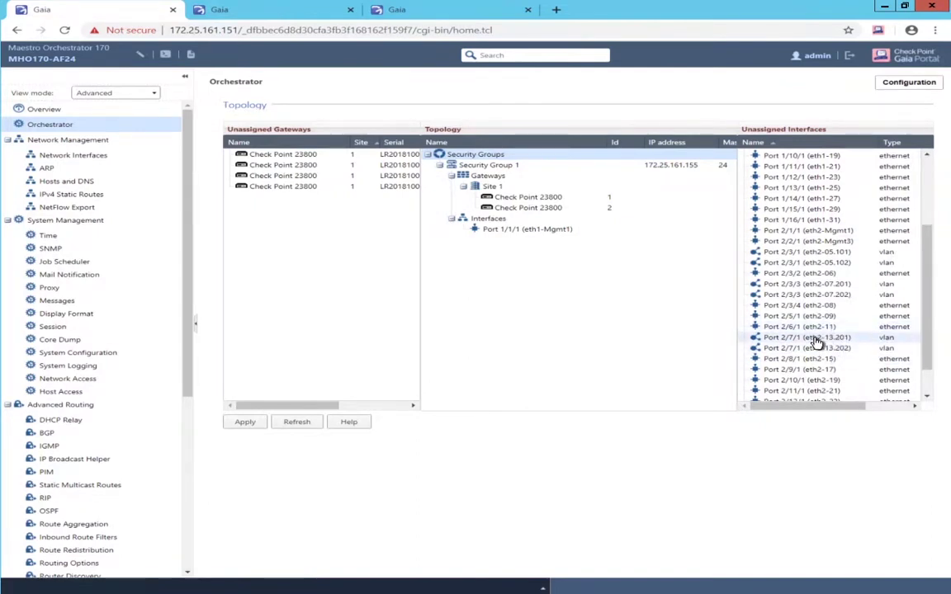
pyautogui.rightClick(821, 342)
pyautogui.click(844, 363)
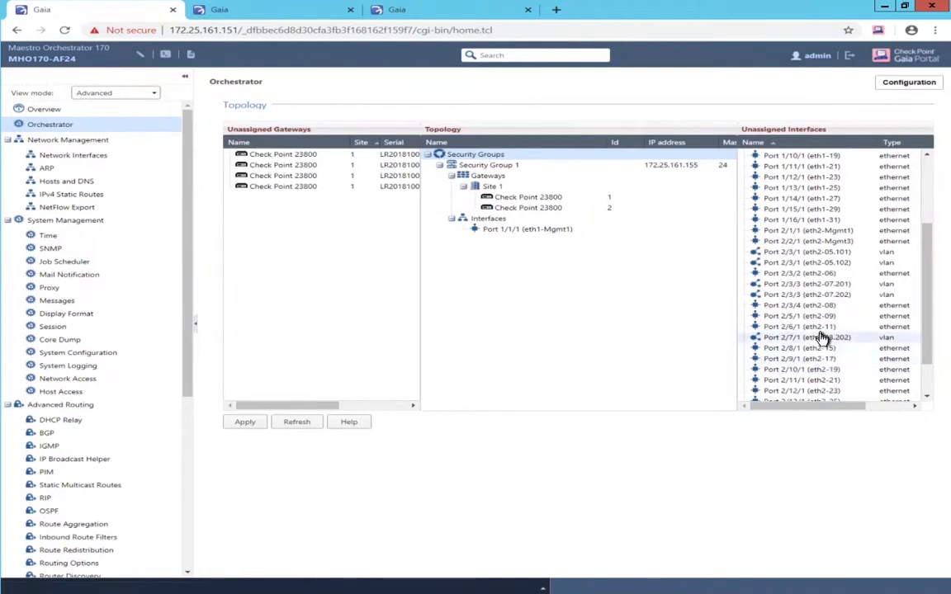
pyautogui.rightClick(821, 338)
pyautogui.click(844, 363)
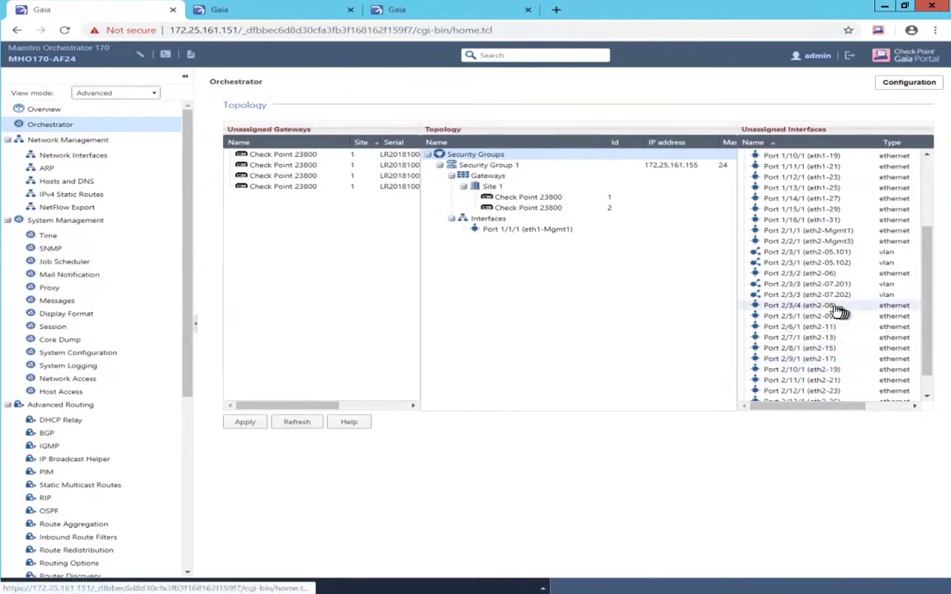
# Remove VLAN eth2-07.201, then remove the remaining selected VLANs together with Remove VLANs
pyautogui.rightClick(819, 286)
pyautogui.click(844, 308)
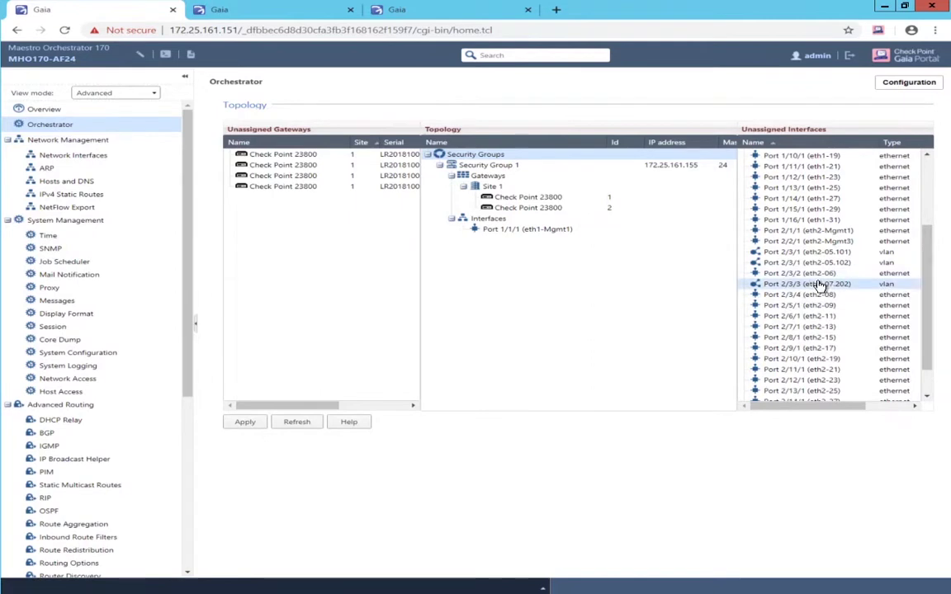
pyautogui.click(819, 286)
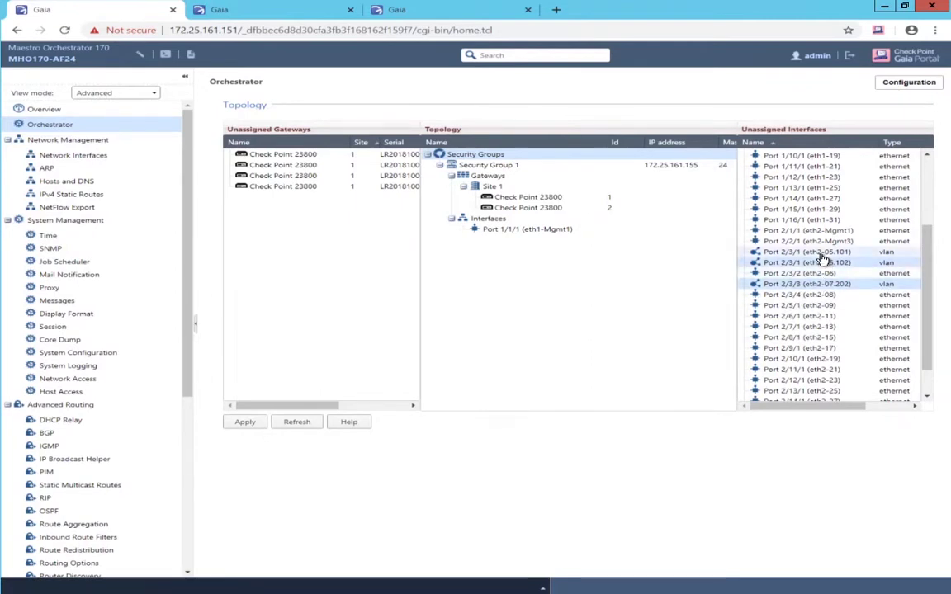
pyautogui.rightClick(822, 254)
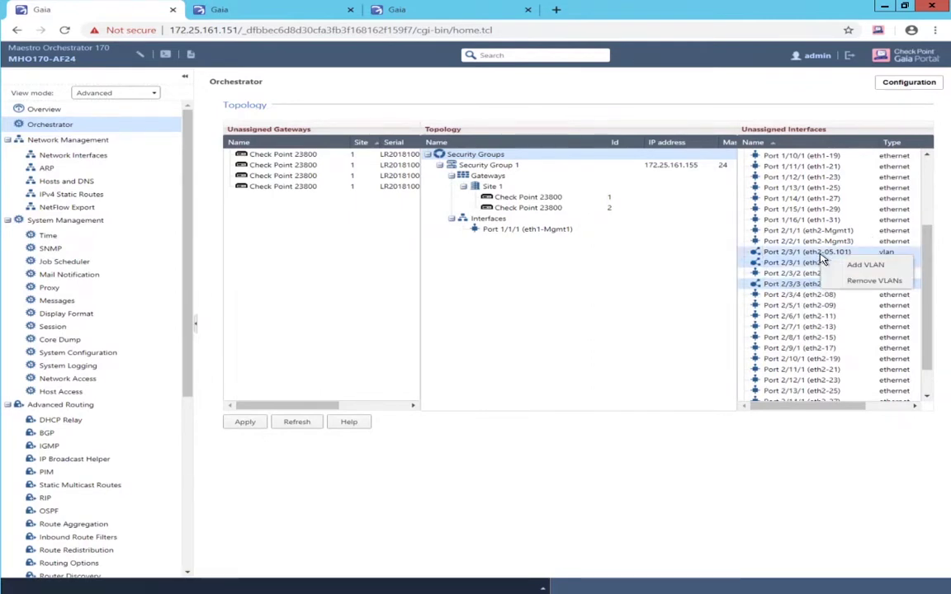
pyautogui.click(858, 282)
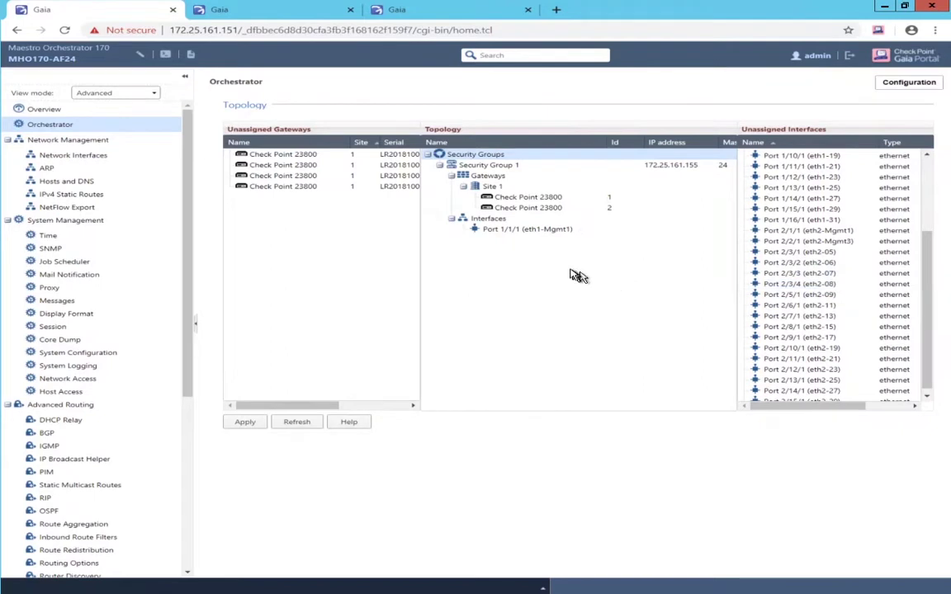
# Add Port 1/3/1 (eth1-05) to Security Group 1's Interfaces
pyautogui.scroll(3, 883, 265)
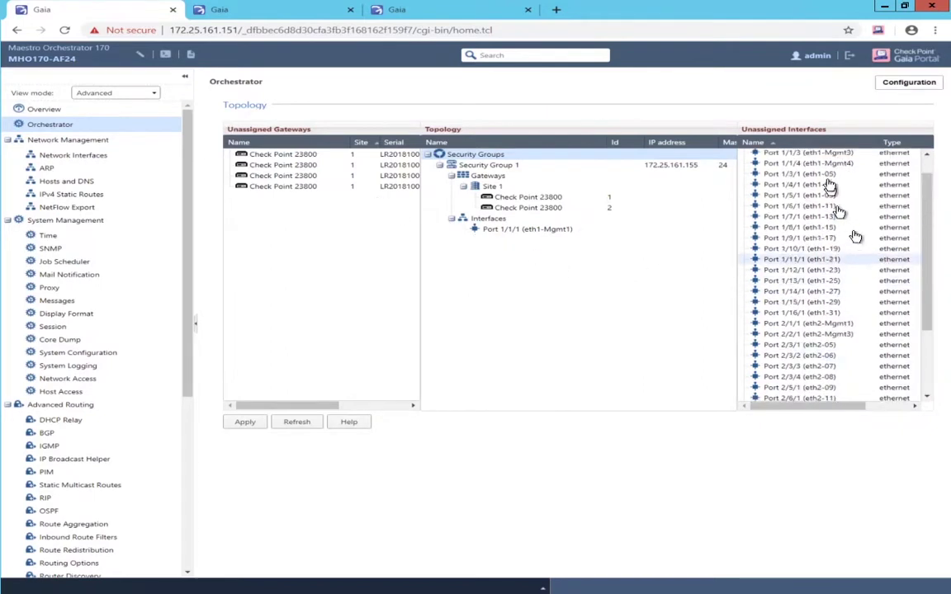
pyautogui.moveTo(824, 176); pyautogui.dragTo(511, 244)
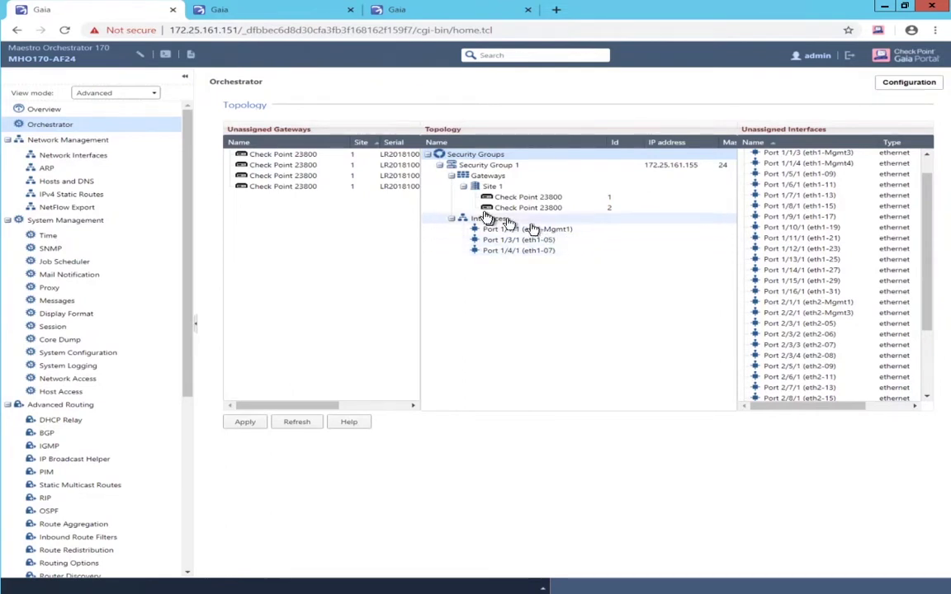
# Create Security Group 2 at 172.25.161.156 with FTW host name SG2, activation key, installed as VSX
pyautogui.rightClick(480, 157)
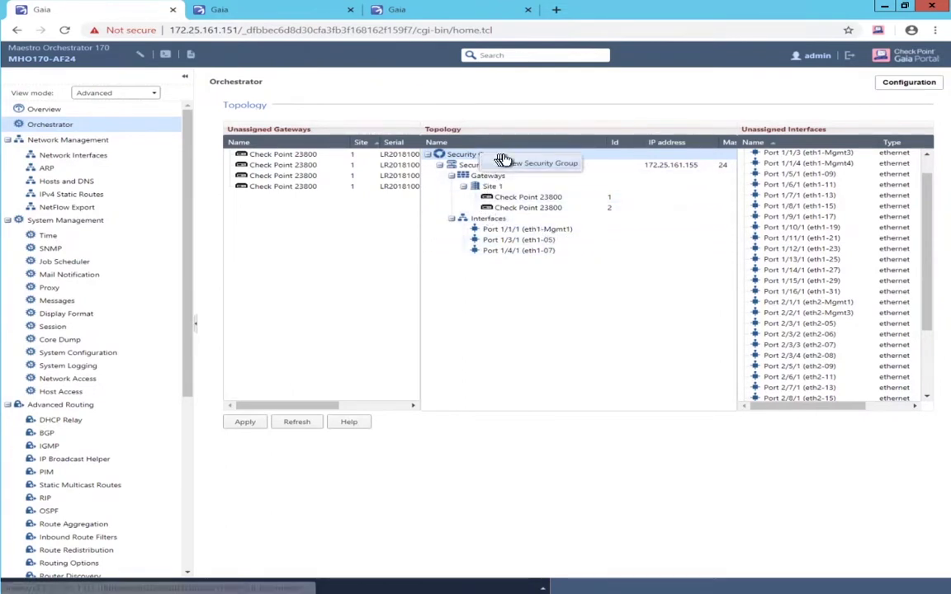
pyautogui.click(517, 166)
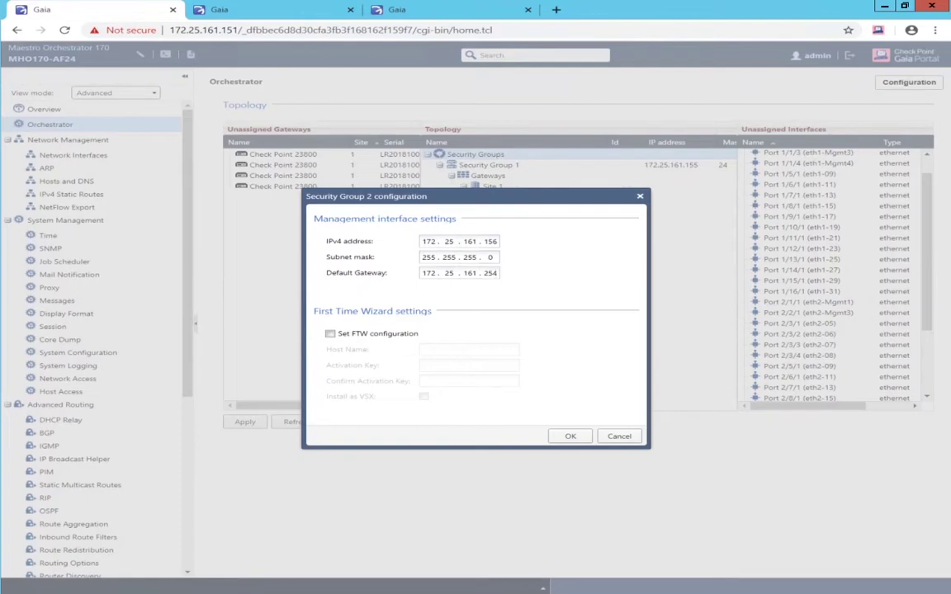
pyautogui.click(365, 333)
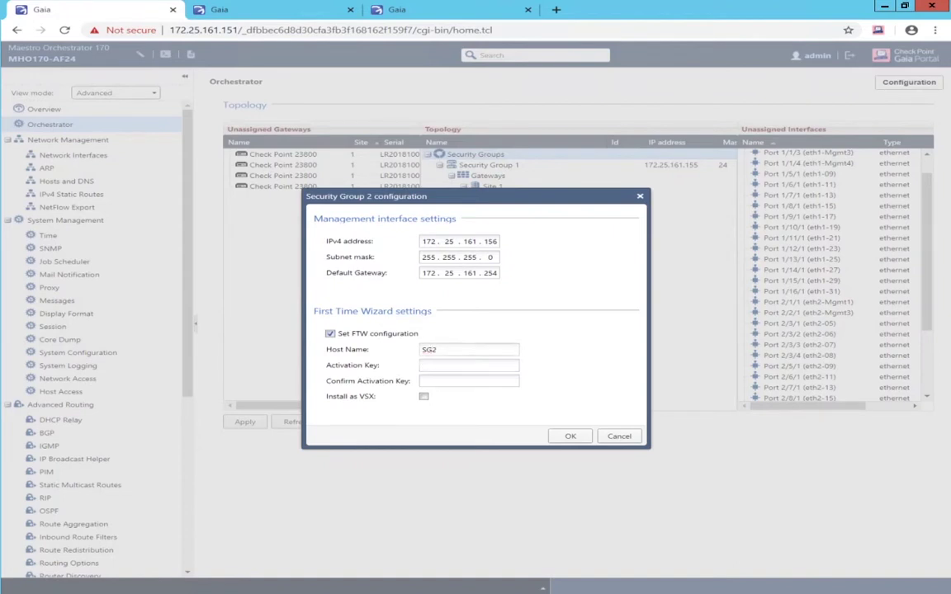
pyautogui.write('aaaaaa')
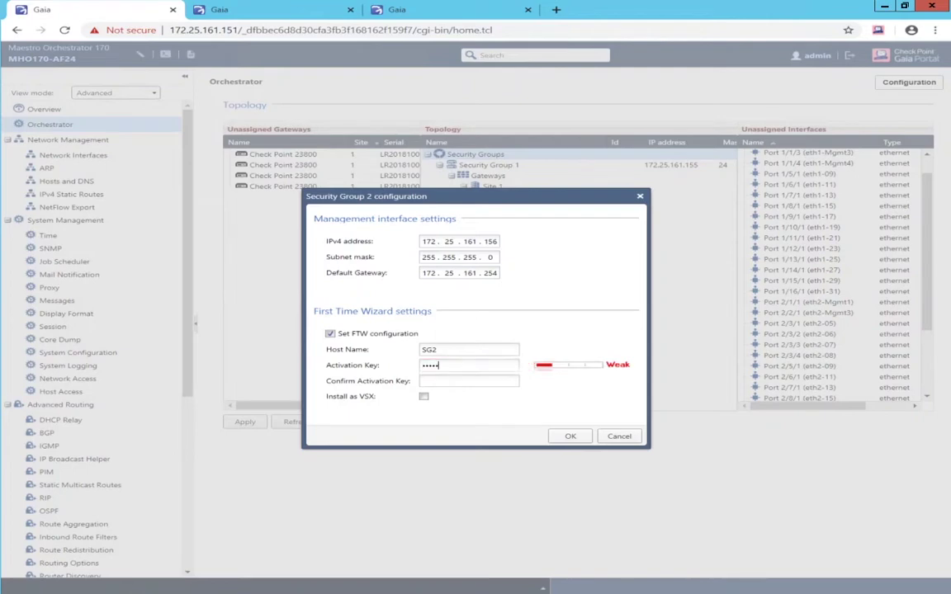
pyautogui.press('Tab')
pyautogui.write('aaaaaa')
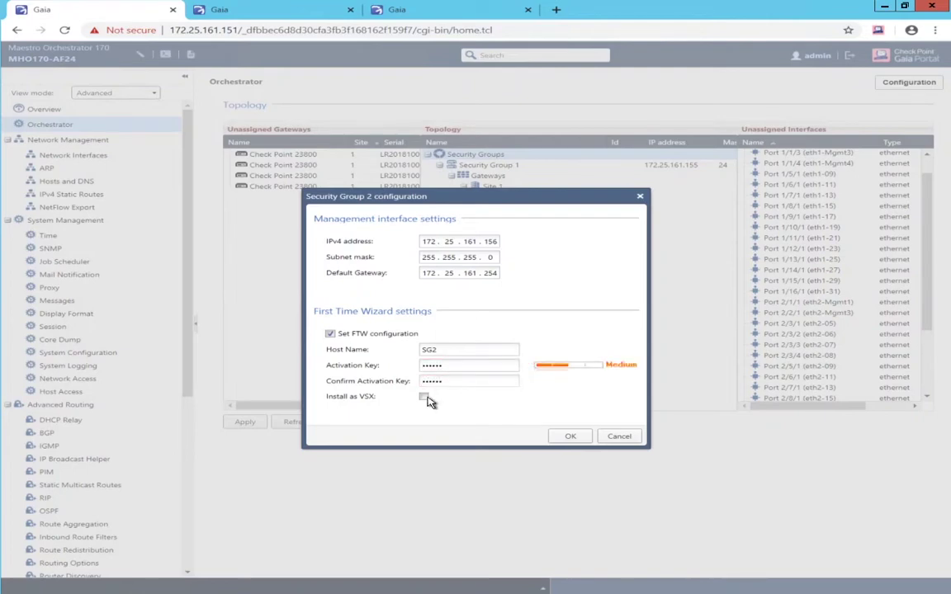
pyautogui.click(424, 398)
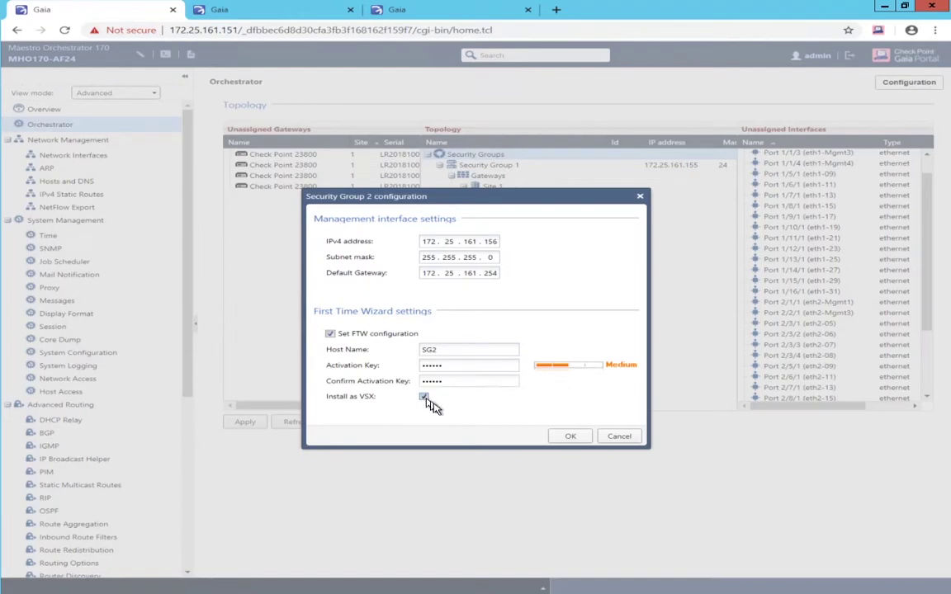
pyautogui.click(571, 436)
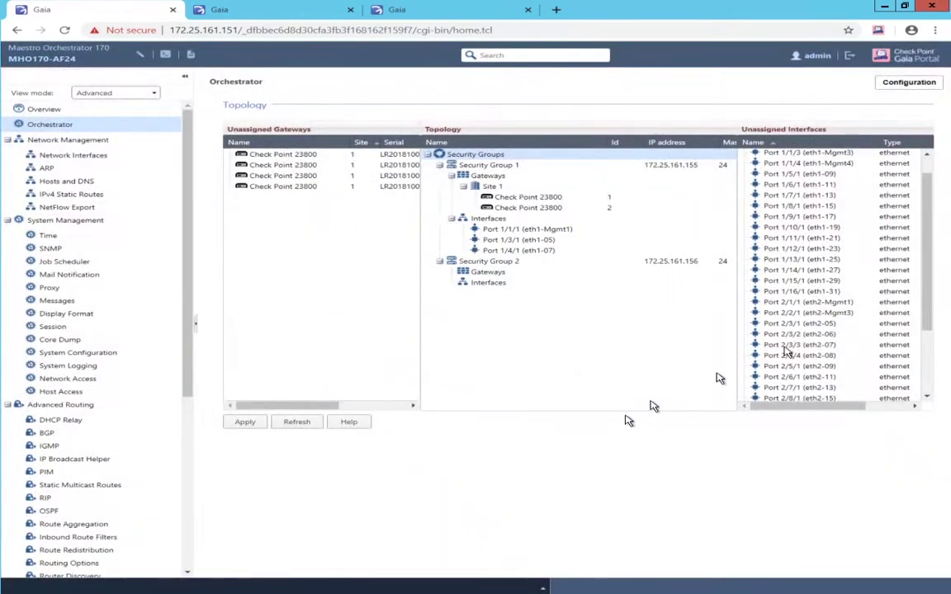
# Give Security Group 2 two 23800 gateways plus eth1-Mgmt1, eth1-11 and eth1-13, then apply the topology
pyautogui.moveTo(295, 159); pyautogui.dragTo(475, 272)
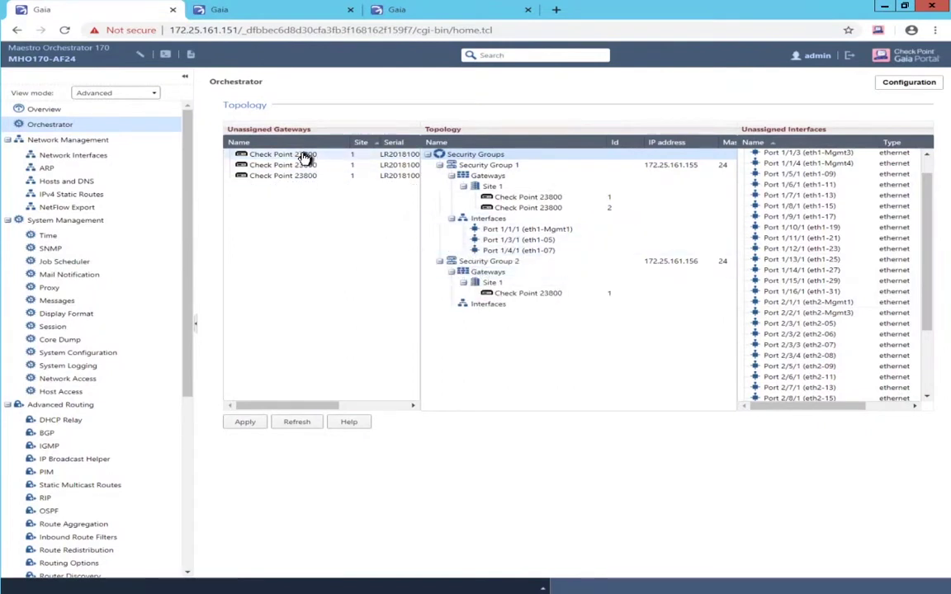
pyautogui.moveTo(303, 157); pyautogui.dragTo(490, 288)
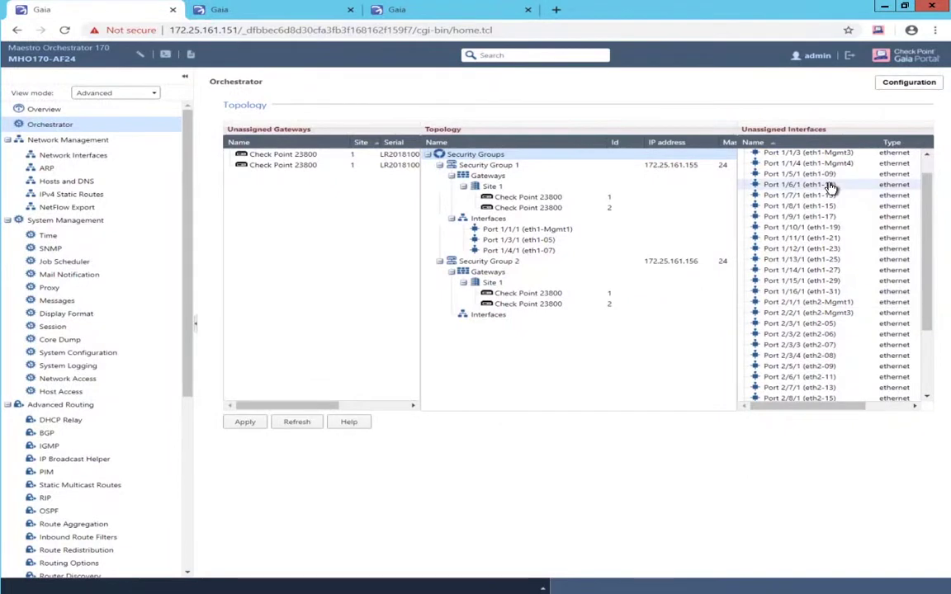
pyautogui.moveTo(829, 187); pyautogui.dragTo(489, 314)
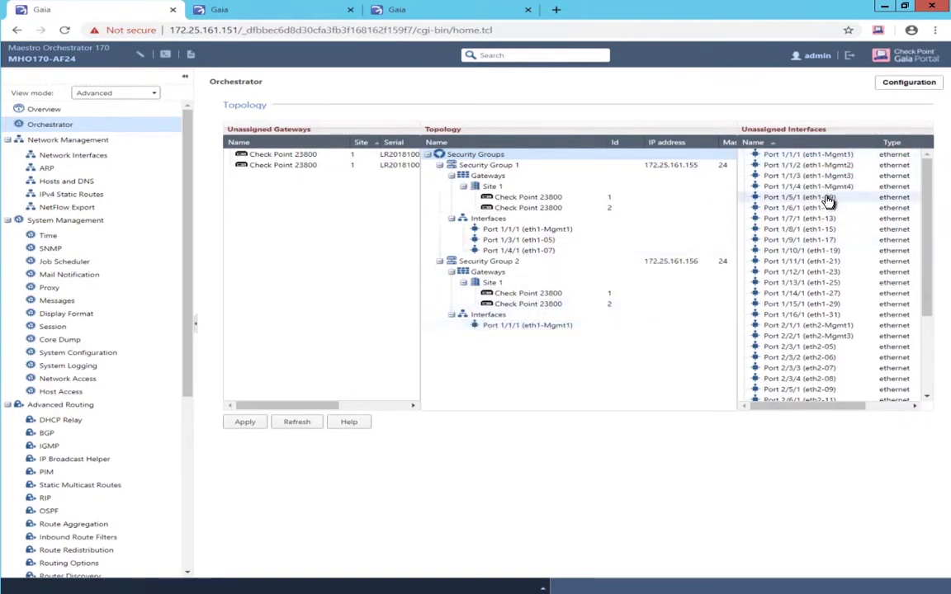
pyautogui.moveTo(825, 209); pyautogui.dragTo(514, 324)
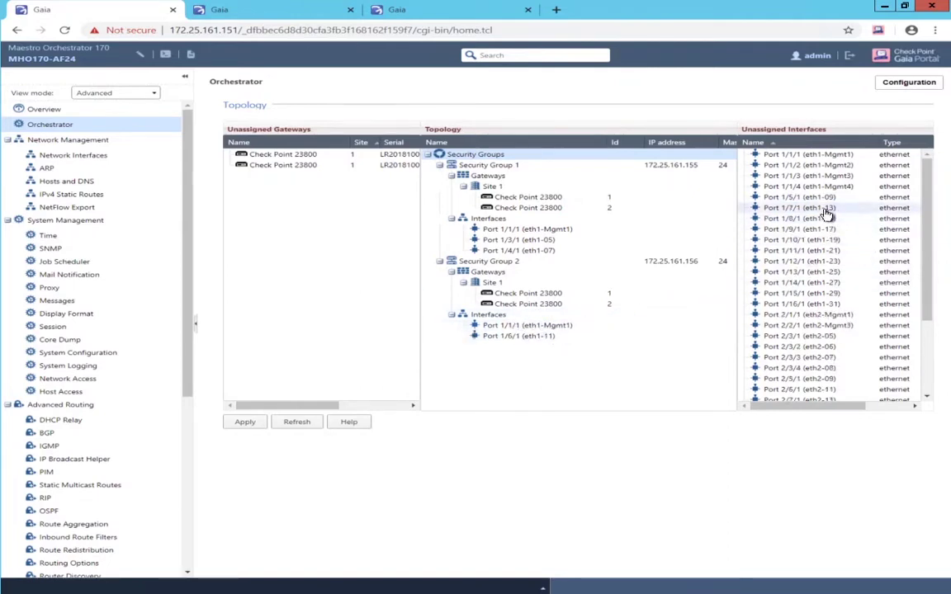
pyautogui.moveTo(824, 211); pyautogui.dragTo(526, 338)
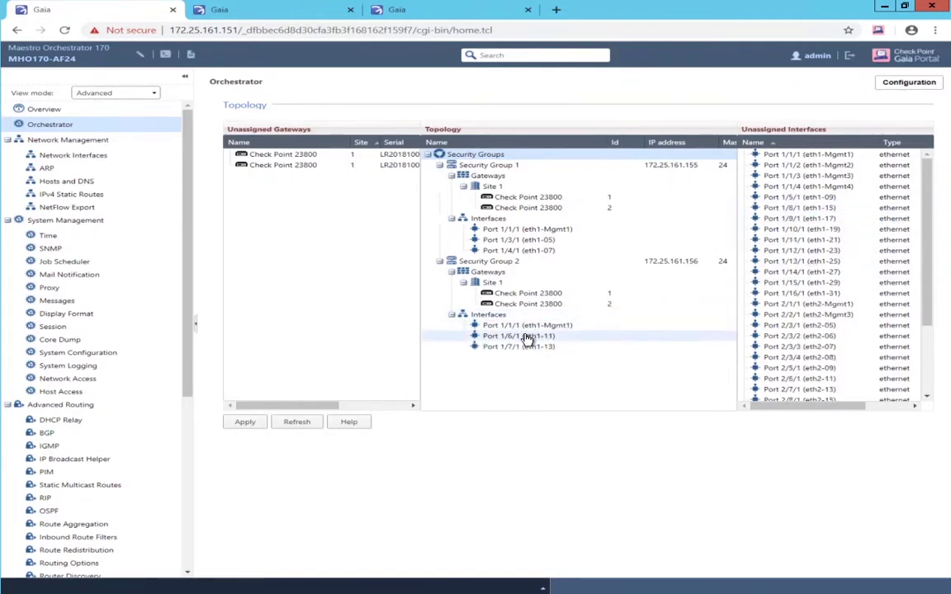
pyautogui.click(245, 424)
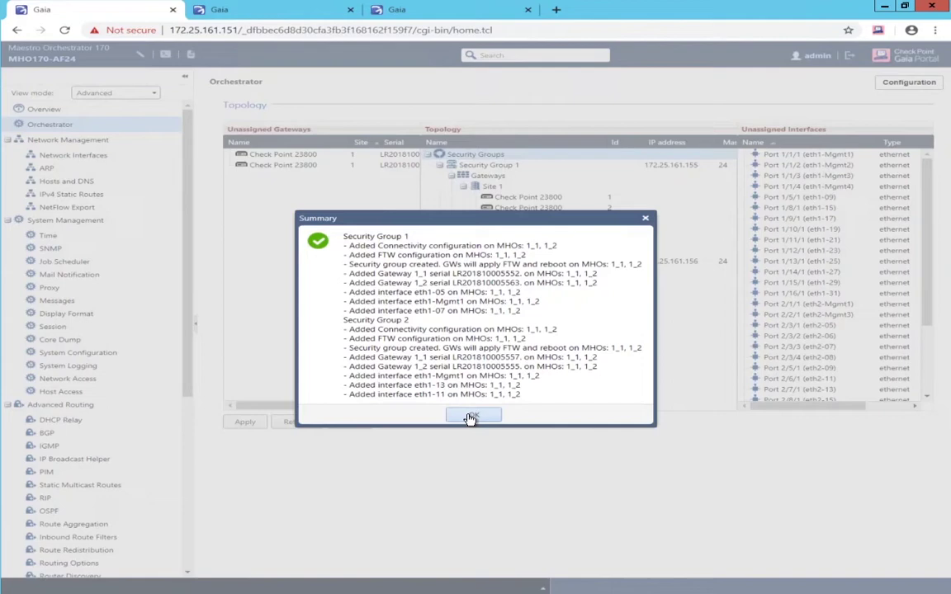
# Dismiss the Summary of applied topology changes
pyautogui.click(470, 418)
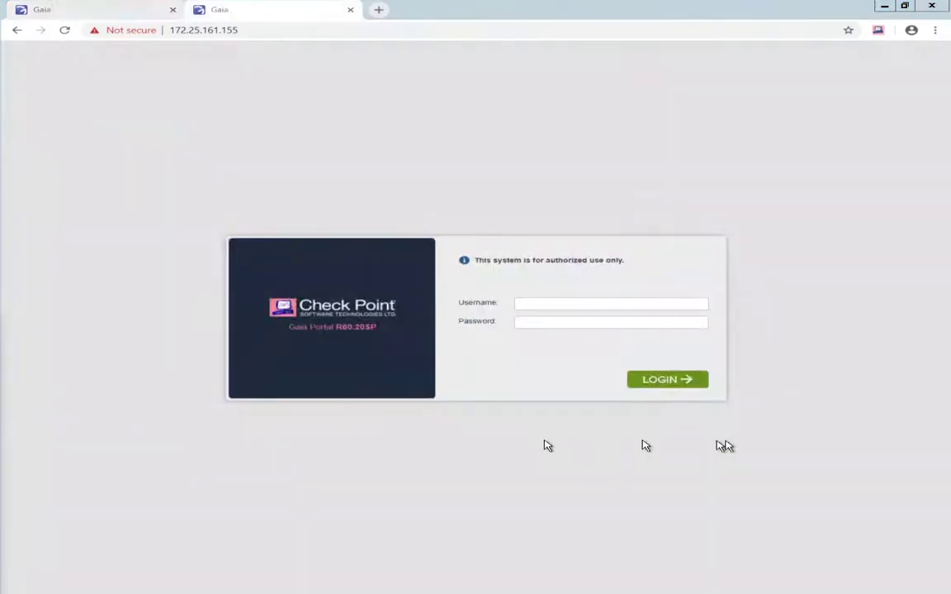
# Log in to the Security Group 1 portal at 172.25.161.155 with the admin username and password
pyautogui.click(606, 304)
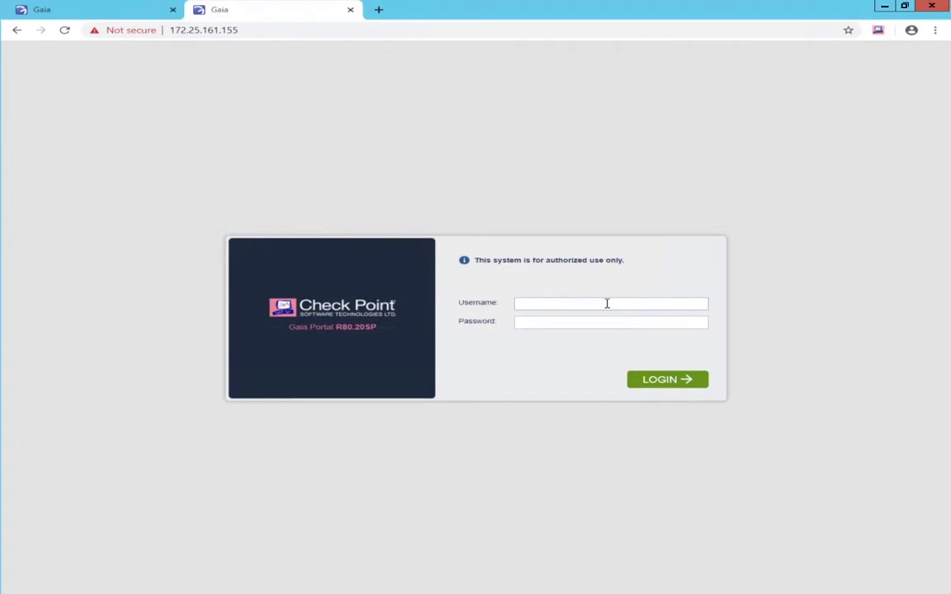
pyautogui.write('adm')
pyautogui.write('***')
pyautogui.press('Return')
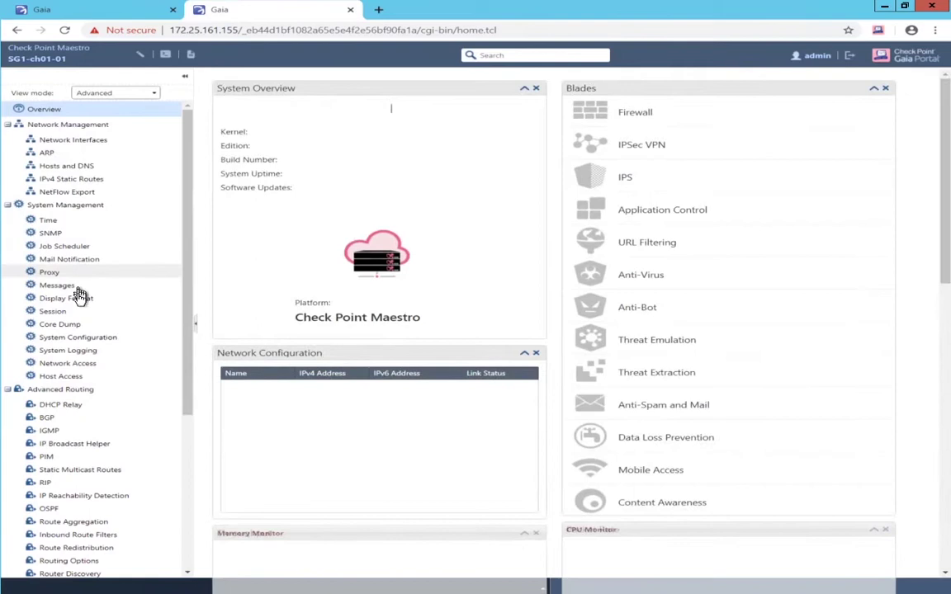
# Set the Web UI inactivity timeout to 720 minutes on the Session page and apply
pyautogui.click(63, 312)
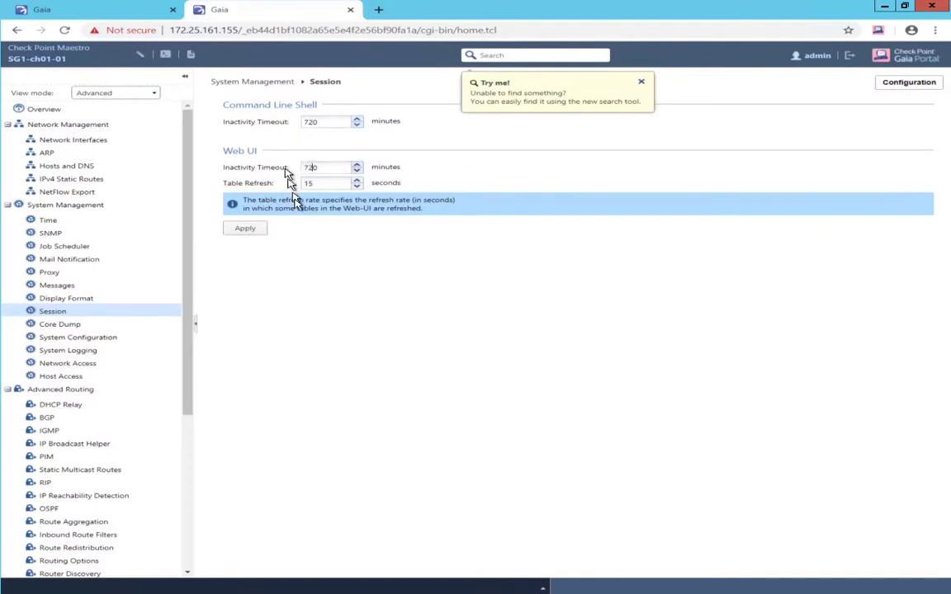
pyautogui.scroll(-1, 130, 415)
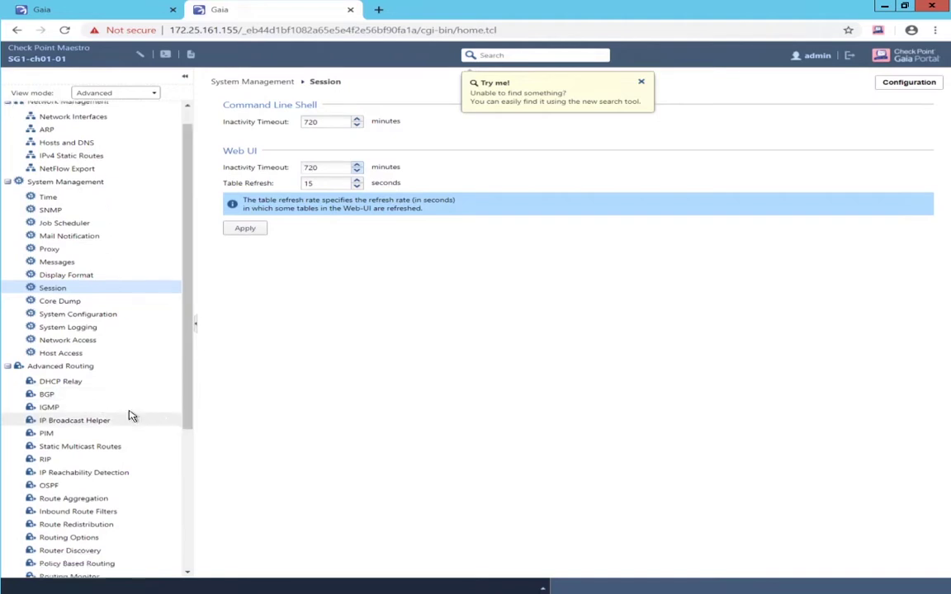
pyautogui.click(248, 228)
pyautogui.scroll(-3, 128, 343)
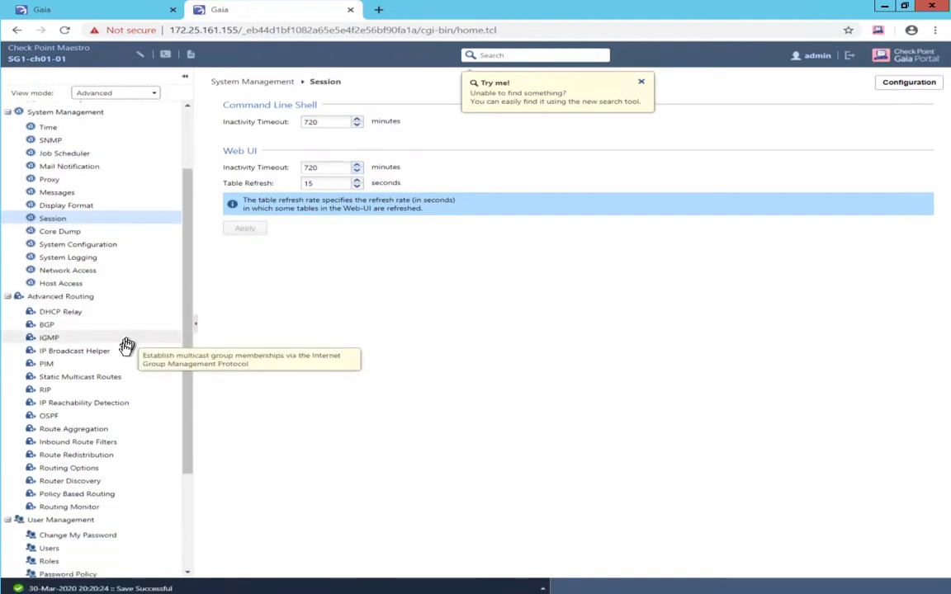
# Change the admin password by entering the old, new and confirmation passwords, and apply
pyautogui.click(58, 535)
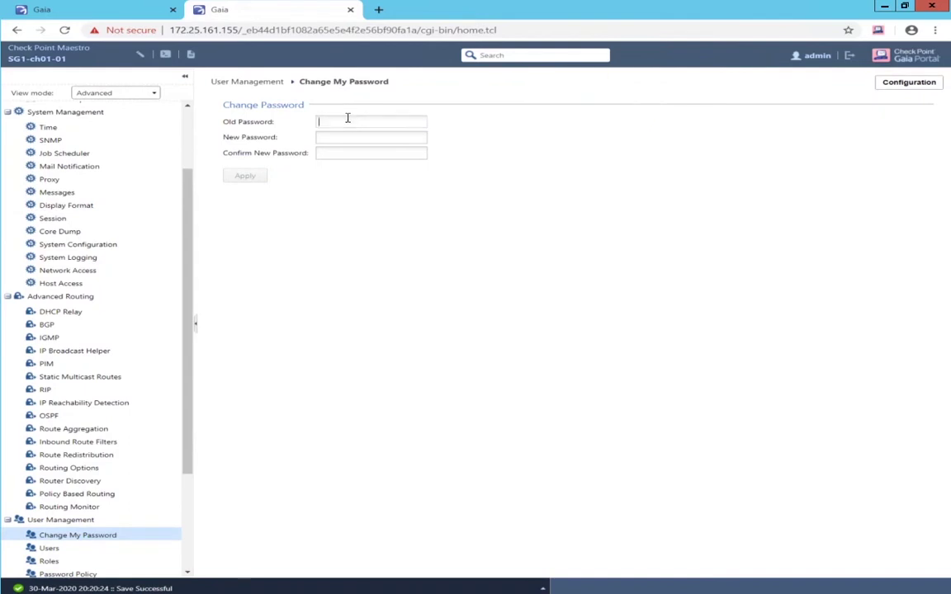
pyautogui.press('Tab')
pyautogui.write('a')
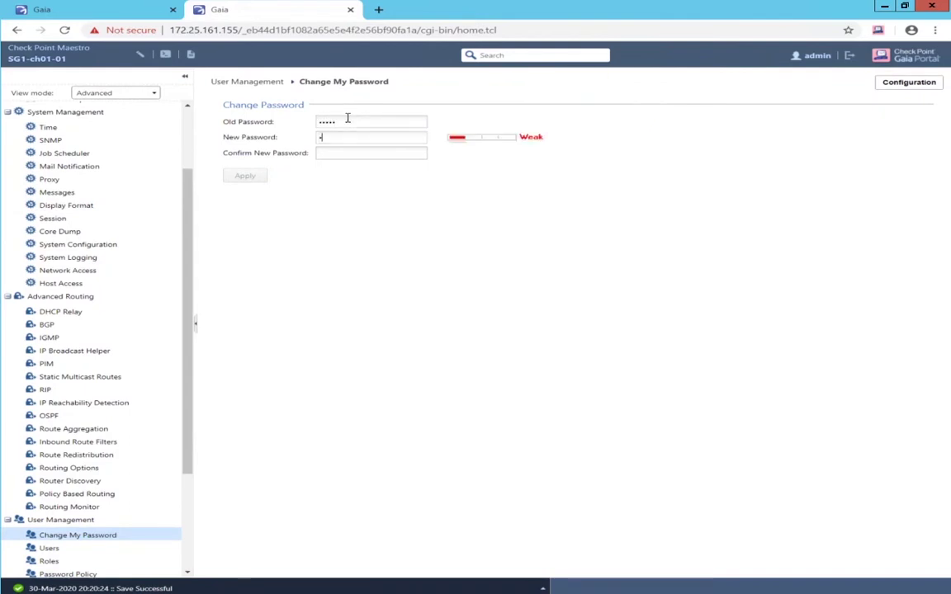
pyautogui.write('bcdef')
pyautogui.press('Tab')
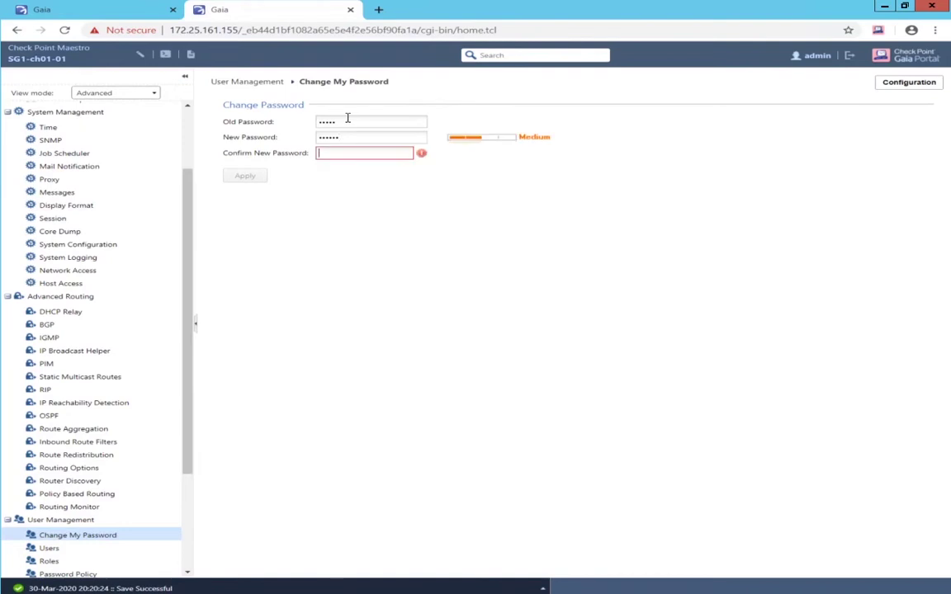
pyautogui.write('ab')
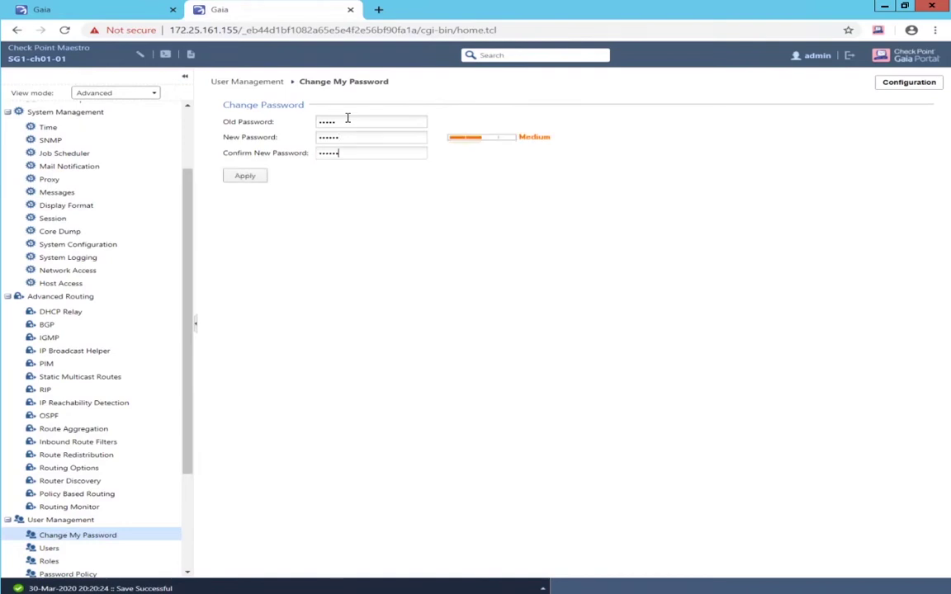
pyautogui.click(247, 179)
pyautogui.scroll(2, 134, 219)
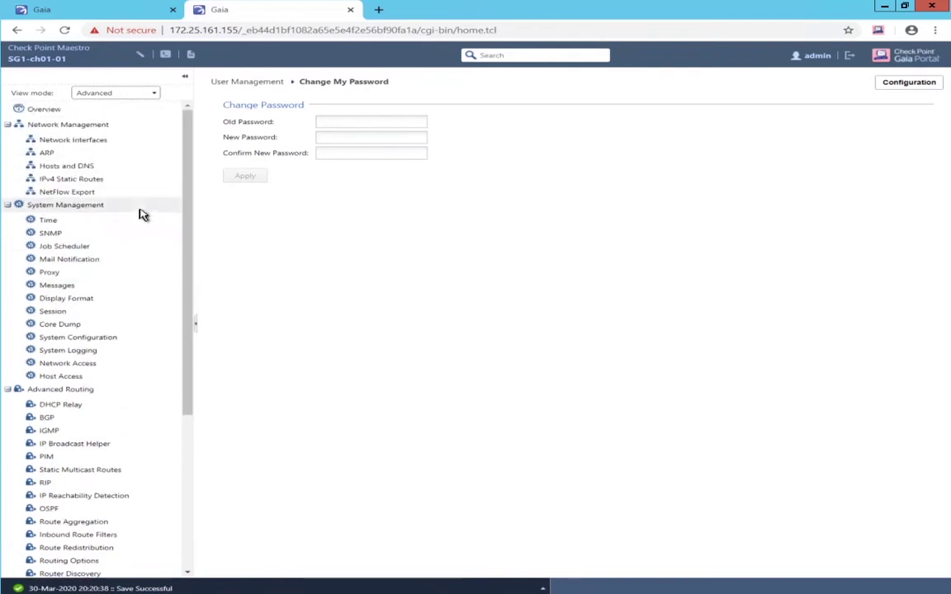
# Enable interface eth1-05 with IPv4 1.1.1.1 and subnet mask 255.255.0.0
pyautogui.click(92, 142)
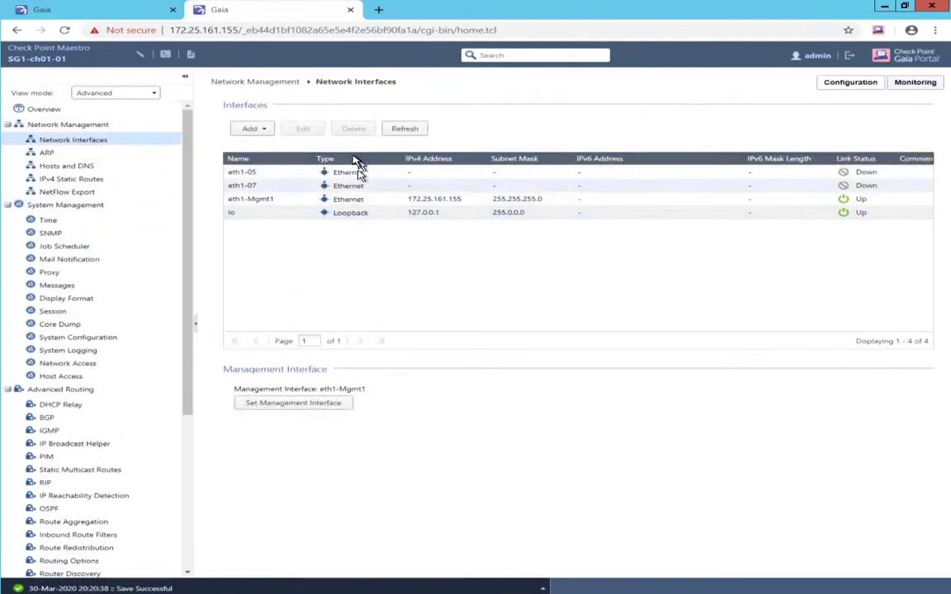
pyautogui.click(266, 175)
pyautogui.doubleClick(261, 174)
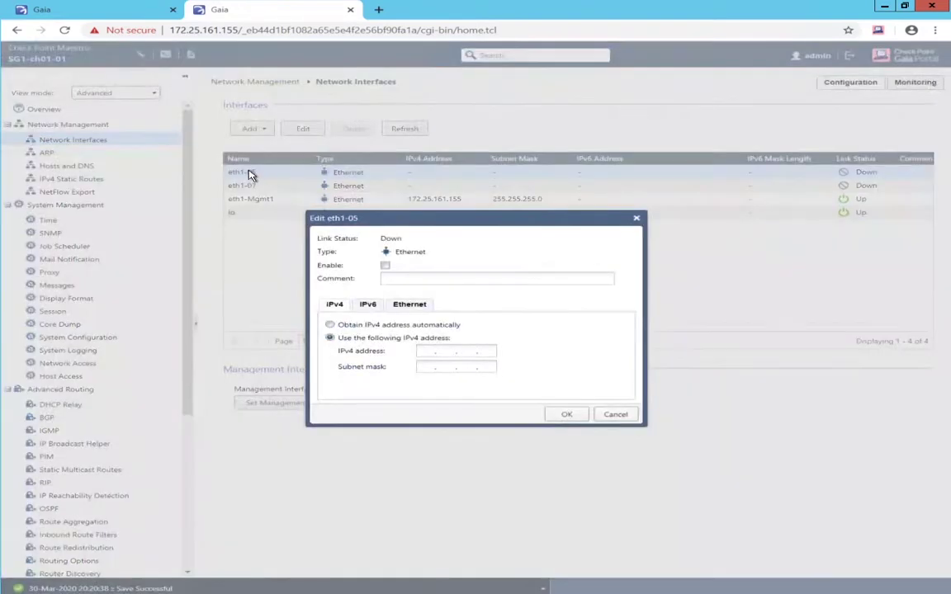
pyautogui.click(384, 265)
pyautogui.write('.1.1.1')
pyautogui.press('Tab')
pyautogui.write('255.255.')
pyautogui.write('00.')
pyautogui.write('0 . 0')
pyautogui.click(571, 416)
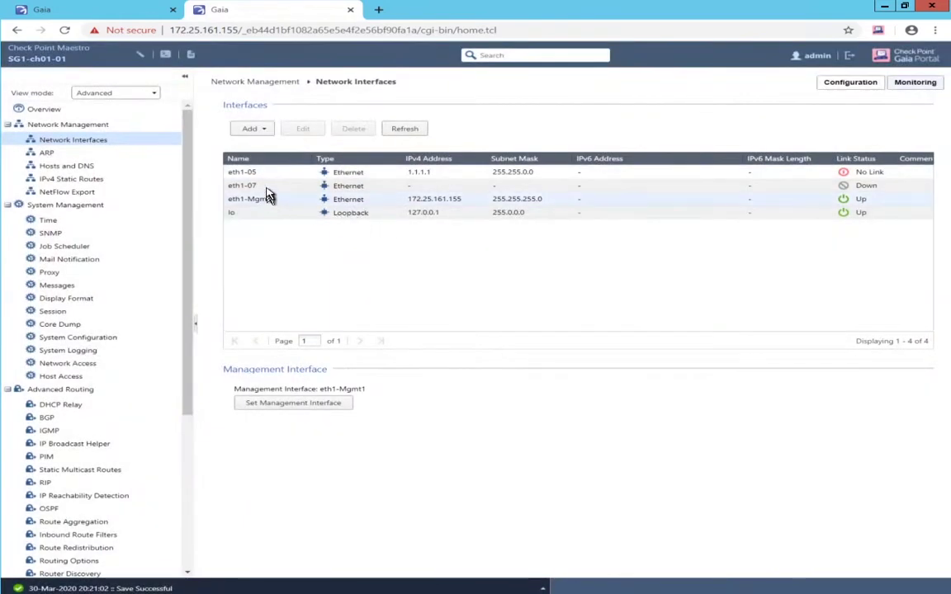
# Enable interface eth1-07 with IPv4 1.2.1.1 and subnet mask 255.255.0.0
pyautogui.click(266, 187)
pyautogui.doubleClick(266, 189)
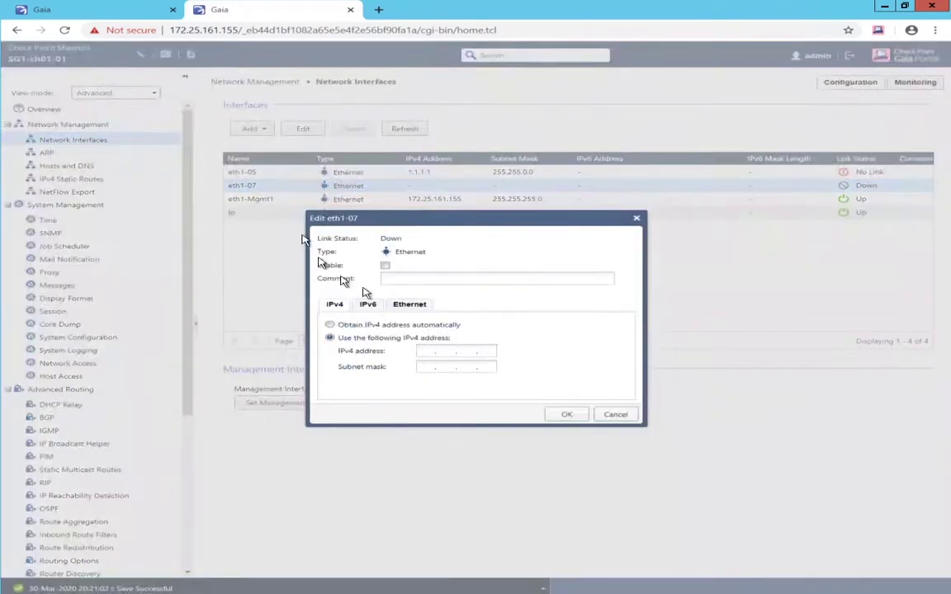
pyautogui.click(385, 266)
pyautogui.click(421, 351)
pyautogui.write('.1.1')
pyautogui.write('255.')
pyautogui.write('255.0.0')
pyautogui.click(566, 416)
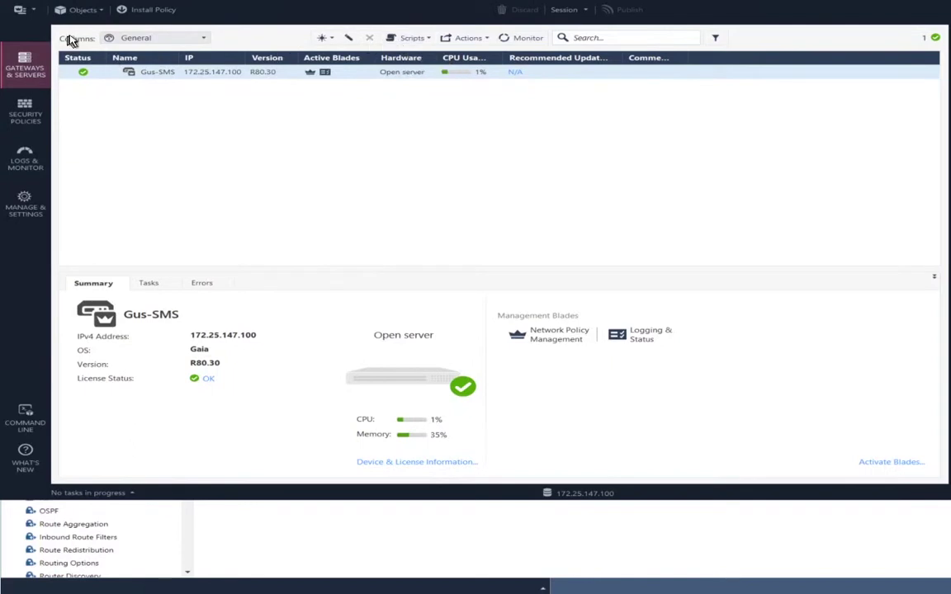
# Create a new gateway object named SG1 with IPv4 address 172.25.161.155
pyautogui.click(79, 12)
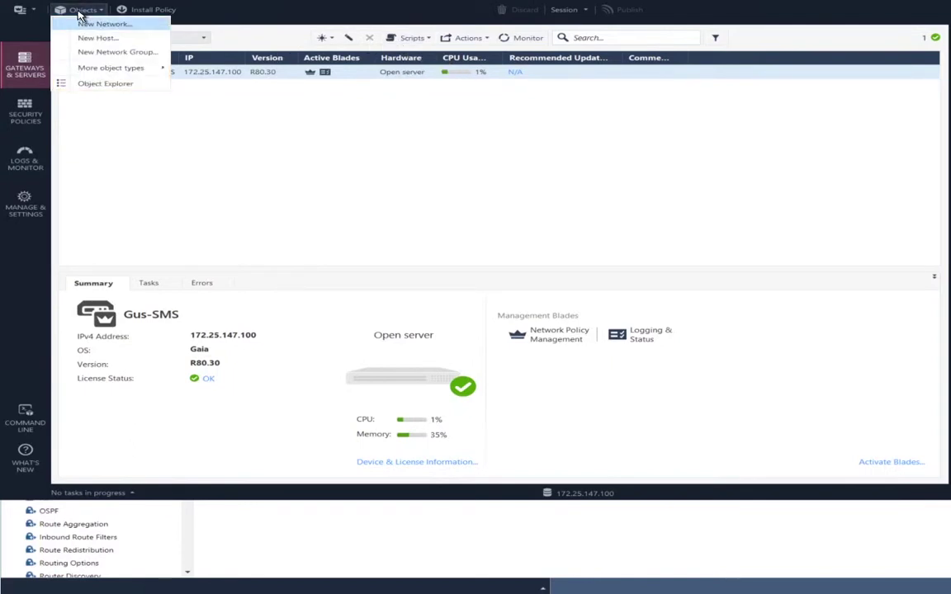
pyautogui.press('Down')
pyautogui.press('Down')
pyautogui.press('Down')
pyautogui.press('Right')
pyautogui.press('Right')
pyautogui.press('Right')
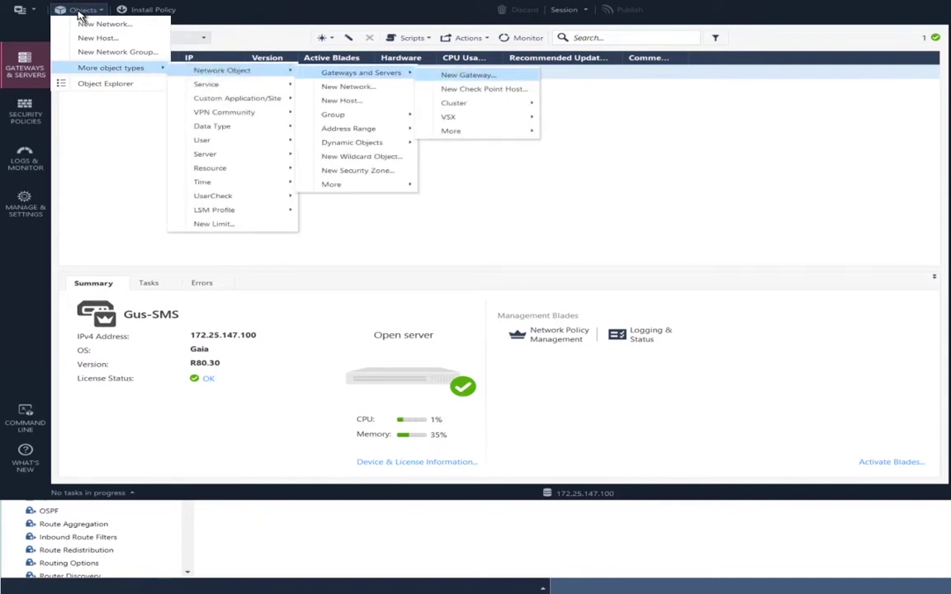
pyautogui.click(77, 10)
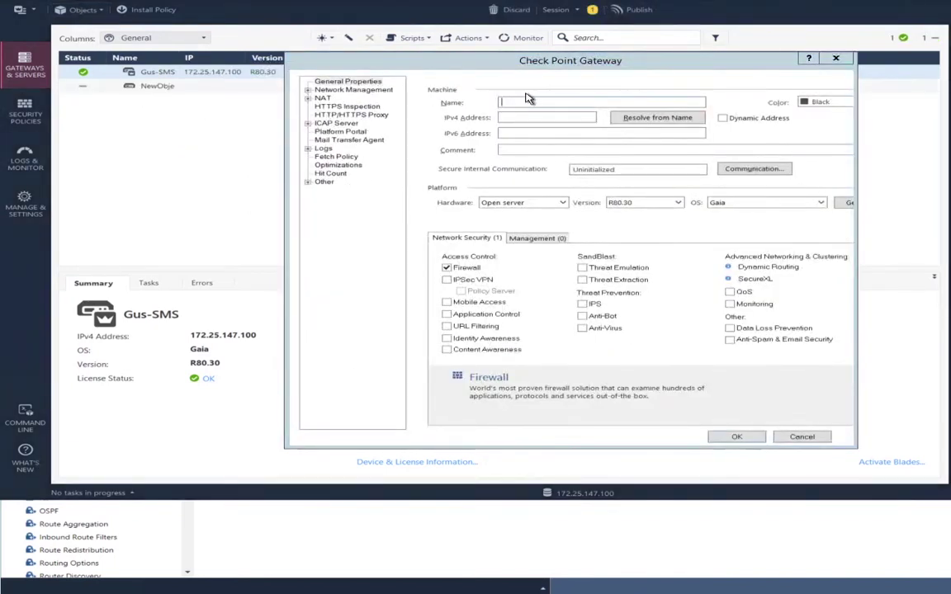
pyautogui.write('SG1')
pyautogui.click(556, 116)
pyautogui.write('1')
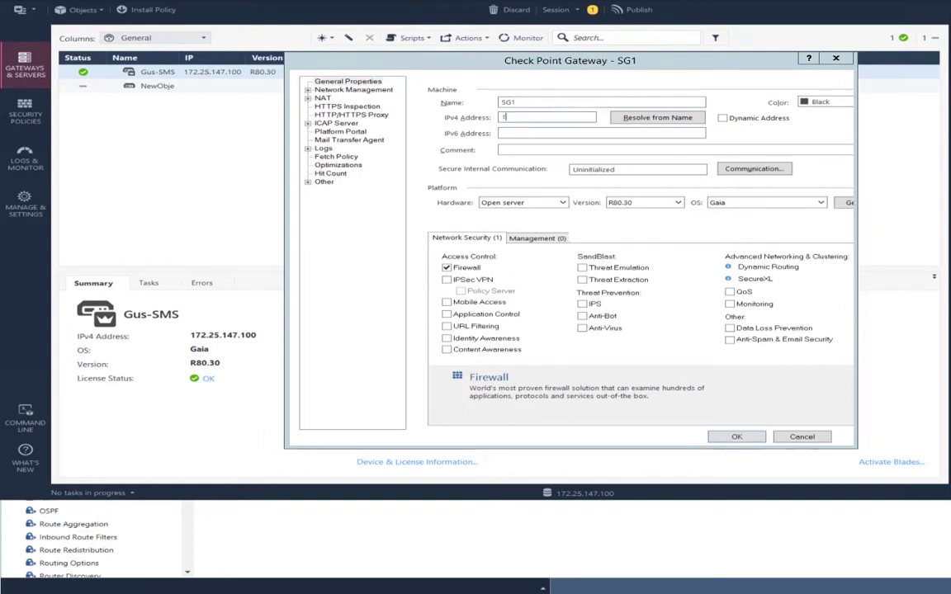
pyautogui.write('72.25.161.155')
# Initialize trusted communication with SG1 using the one-time password and accept the result
pyautogui.click(760, 172)
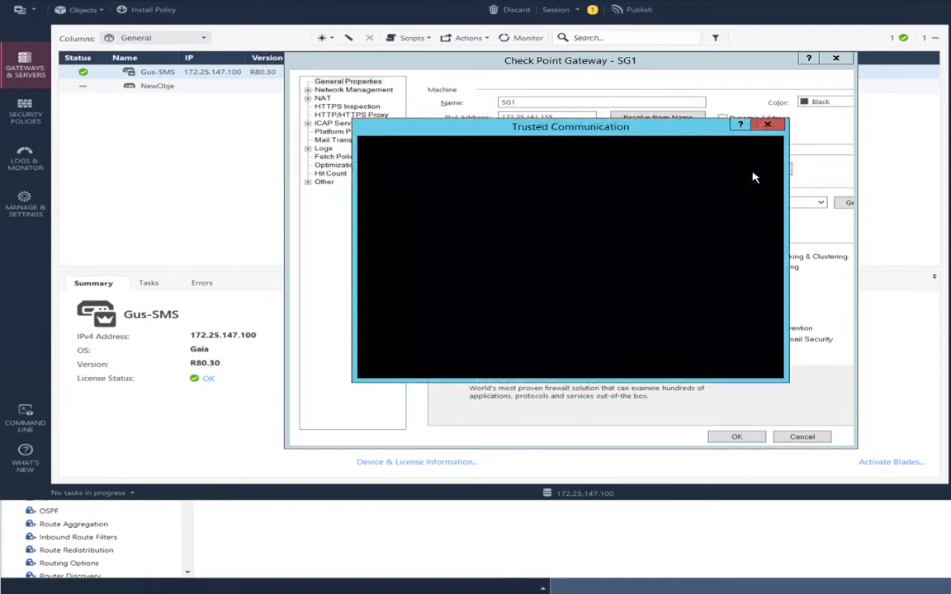
pyautogui.write('1234')
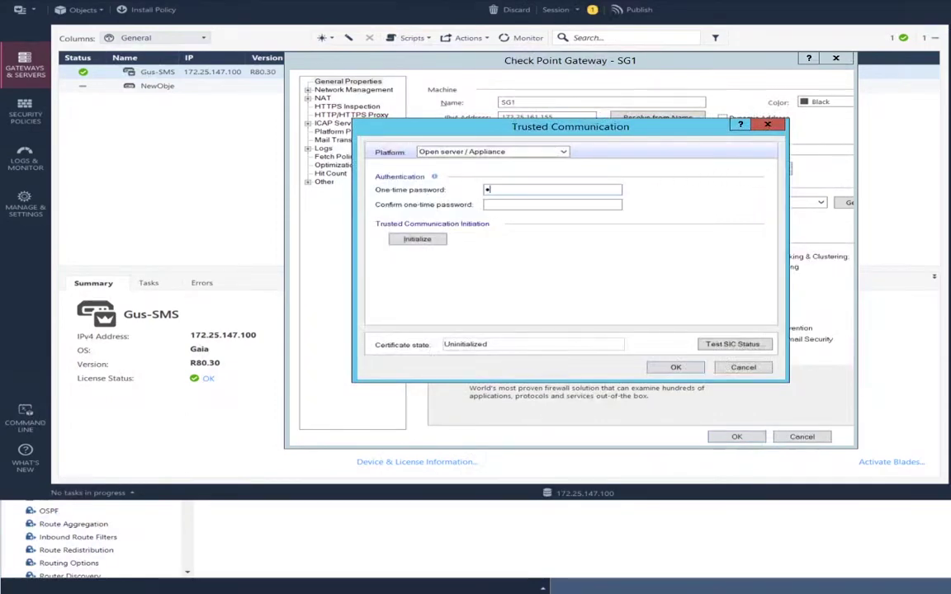
pyautogui.write('56')
pyautogui.press('Tab')
pyautogui.write('12345')
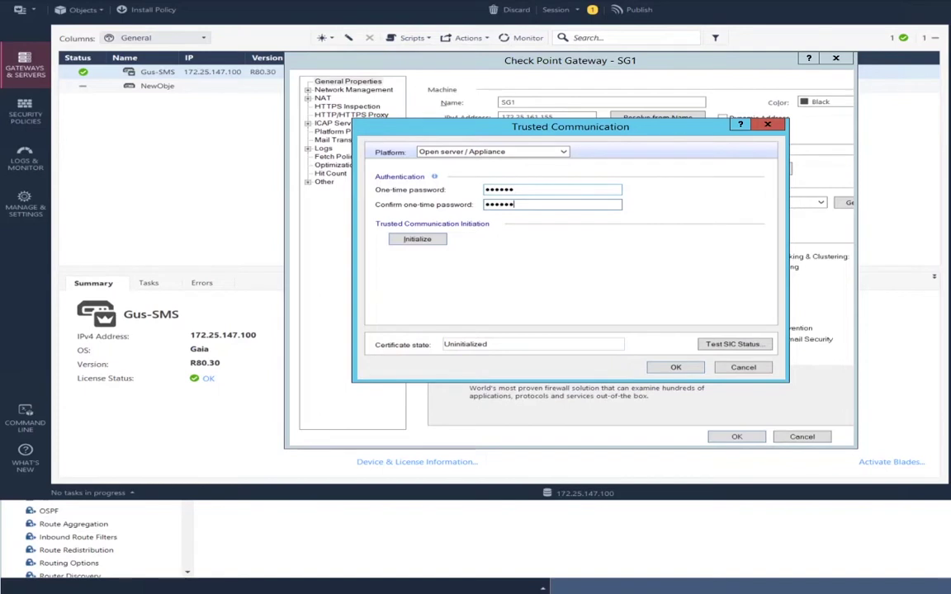
pyautogui.click(411, 241)
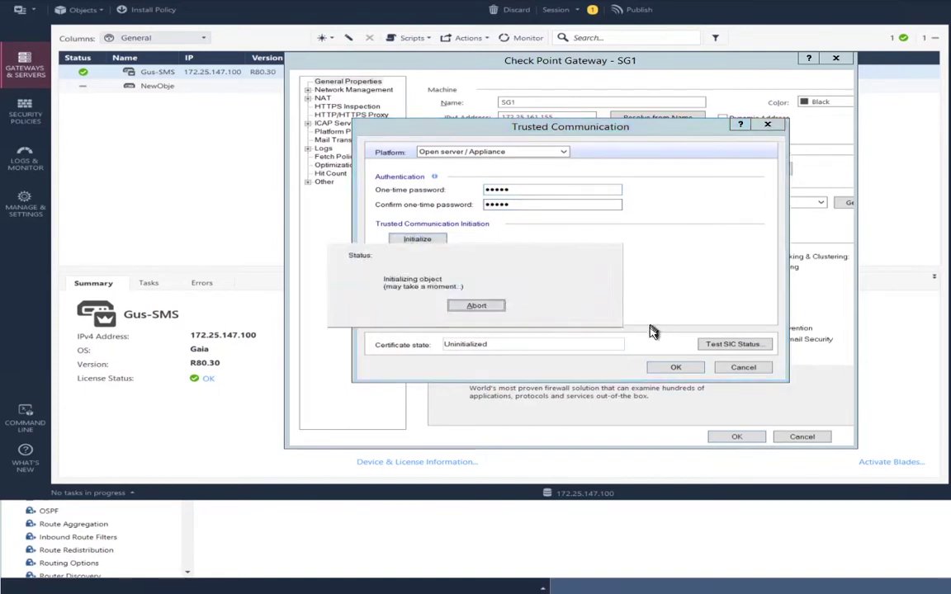
pyautogui.click(674, 366)
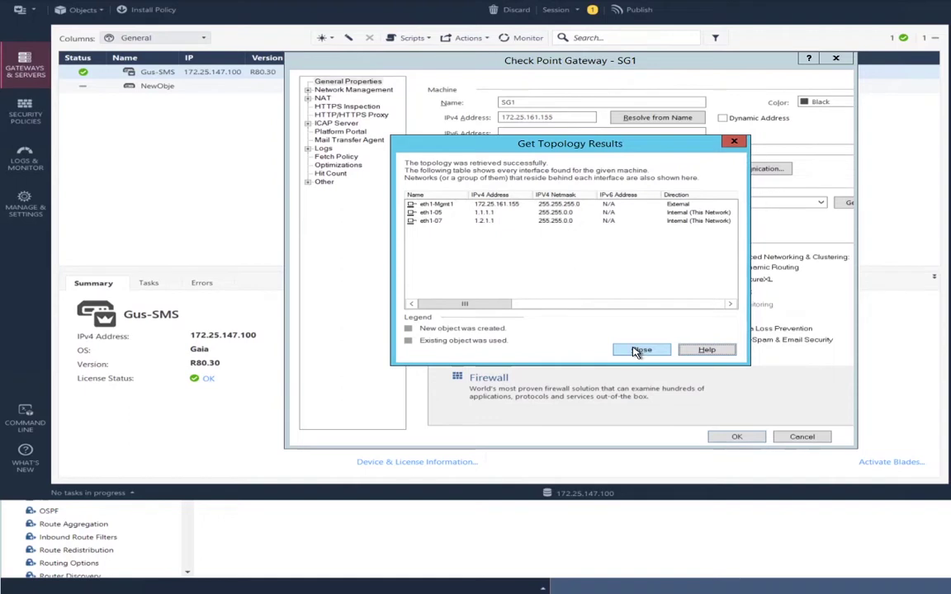
# Close the SG1 topology results, save the gateway, and start a new VSX gateway
pyautogui.click(635, 351)
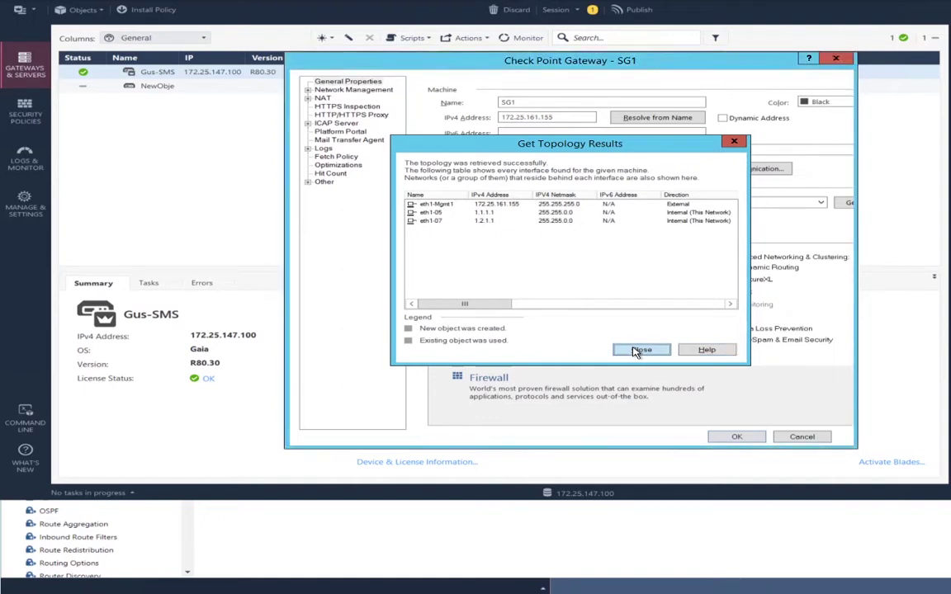
pyautogui.click(718, 439)
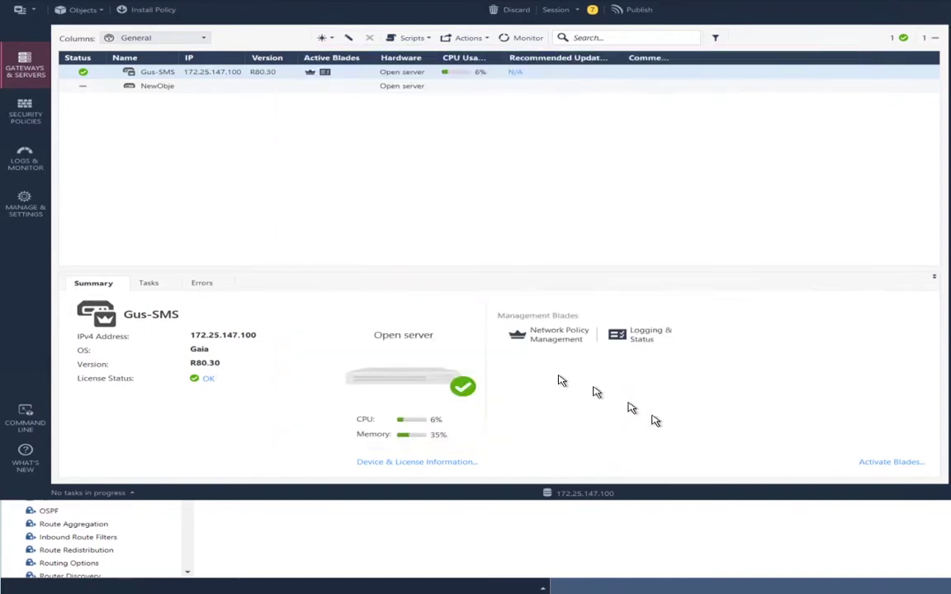
pyautogui.click(89, 10)
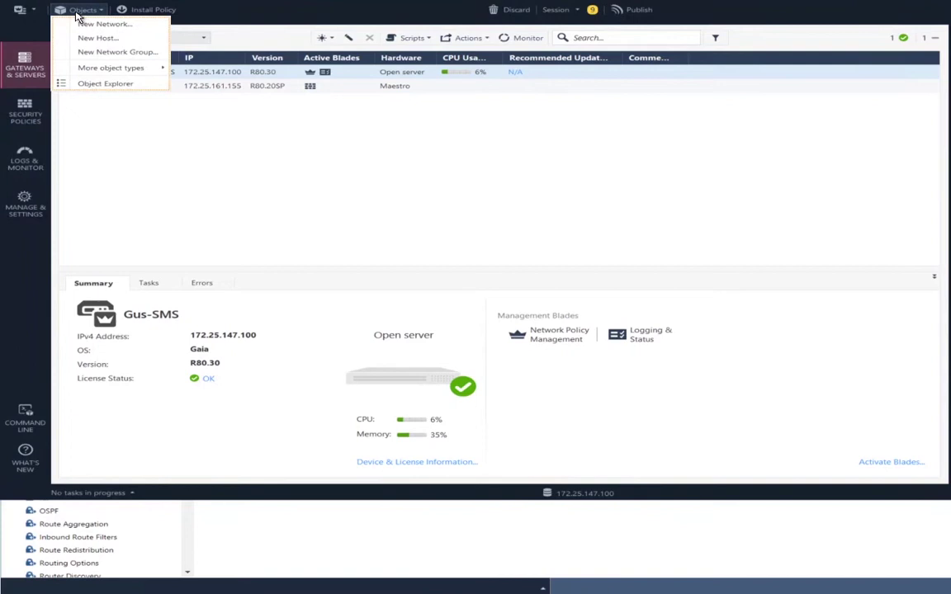
pyautogui.press('Down')
pyautogui.press('Down')
pyautogui.press('Down')
pyautogui.press('Down')
pyautogui.press('Right')
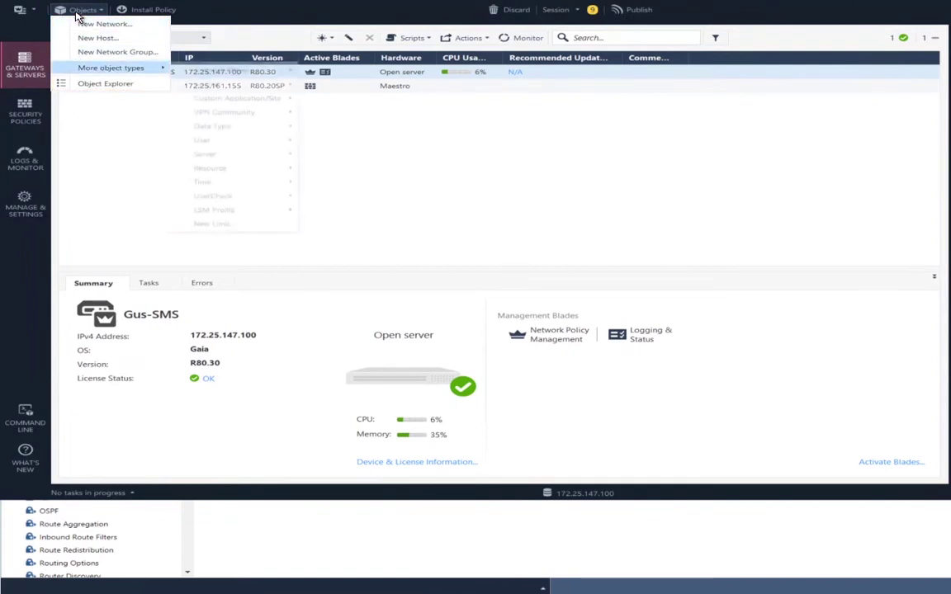
pyautogui.press('Right')
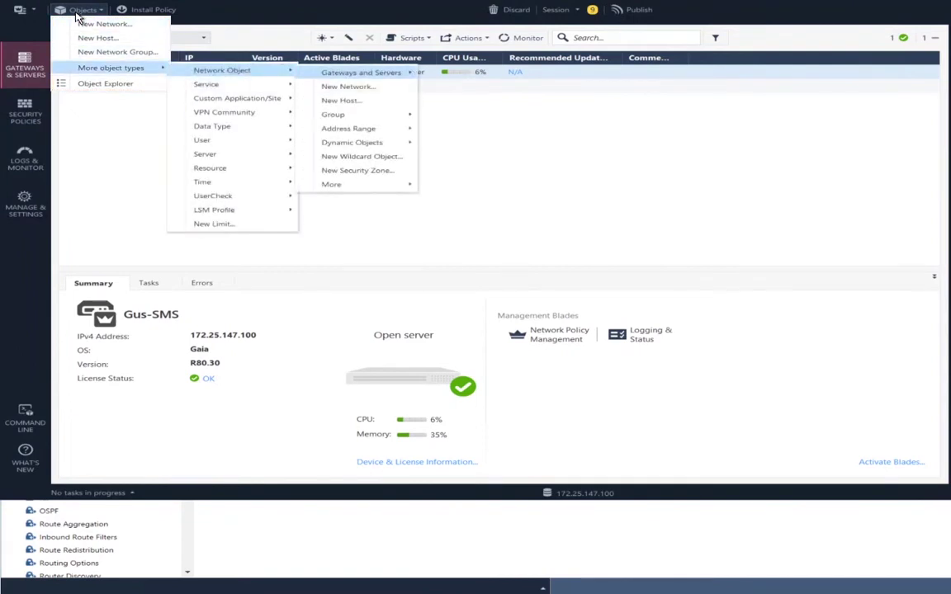
pyautogui.press('Right')
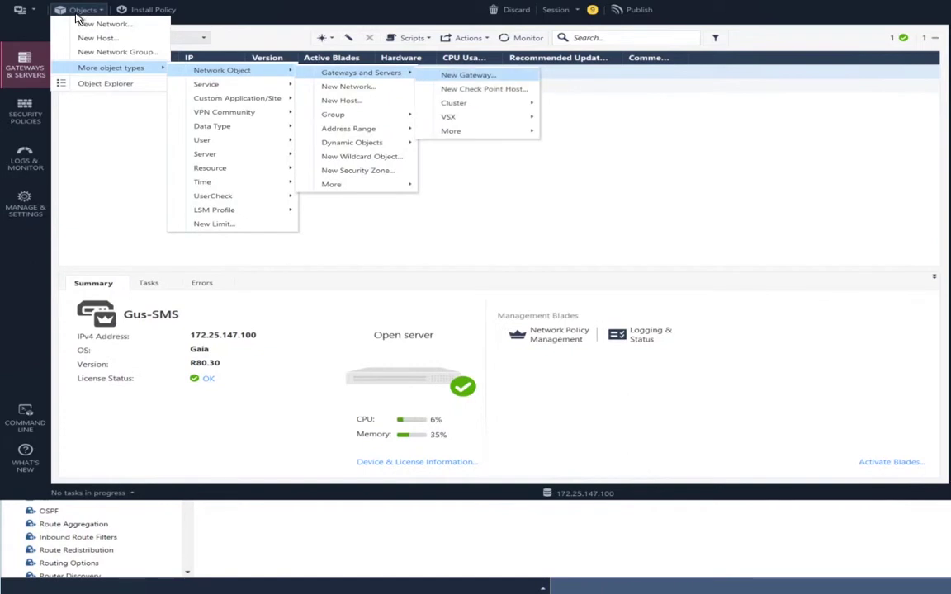
pyautogui.press('Down')
pyautogui.press('Down')
pyautogui.press('Down')
pyautogui.press('Right')
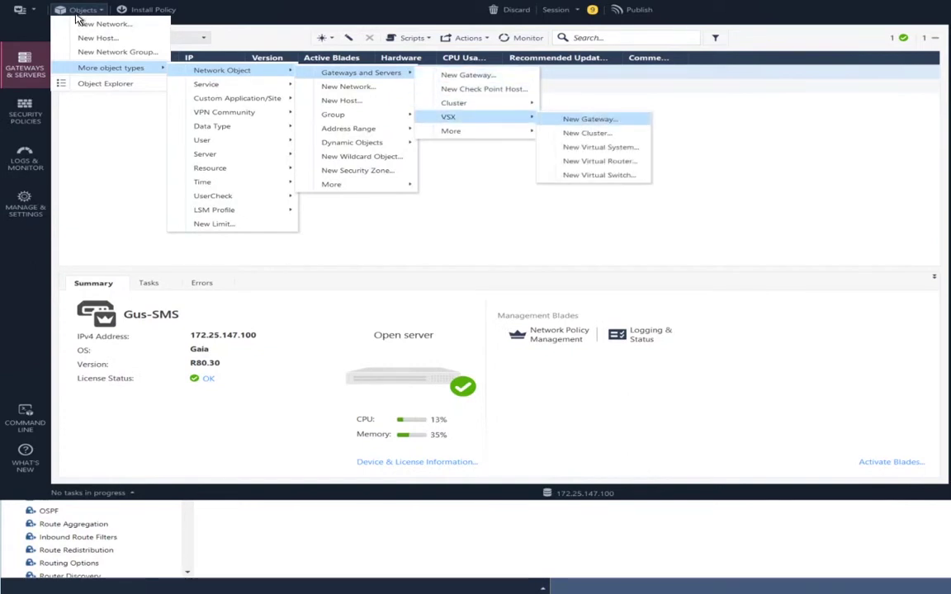
pyautogui.press('Return')
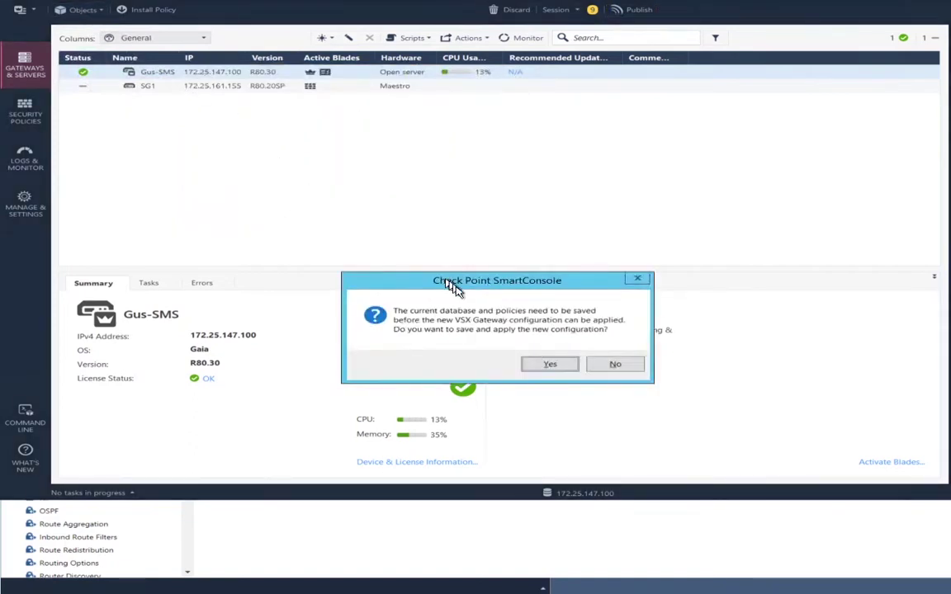
pyautogui.click(557, 365)
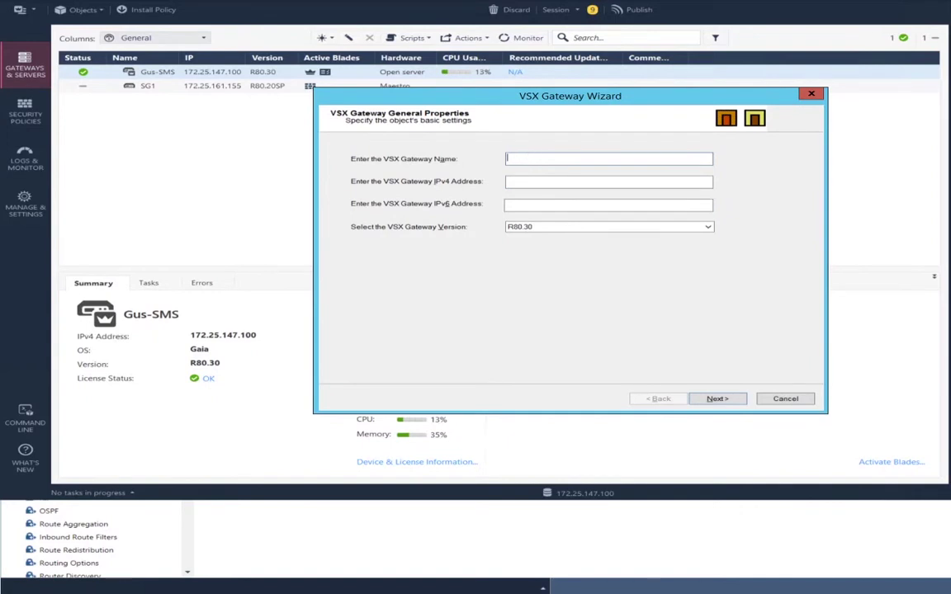
# Name the VSX gateway SG2 with IPv4 172.25.161.156 and version R80.20SP
pyautogui.write('SG2')
pyautogui.click(508, 182)
pyautogui.write('172')
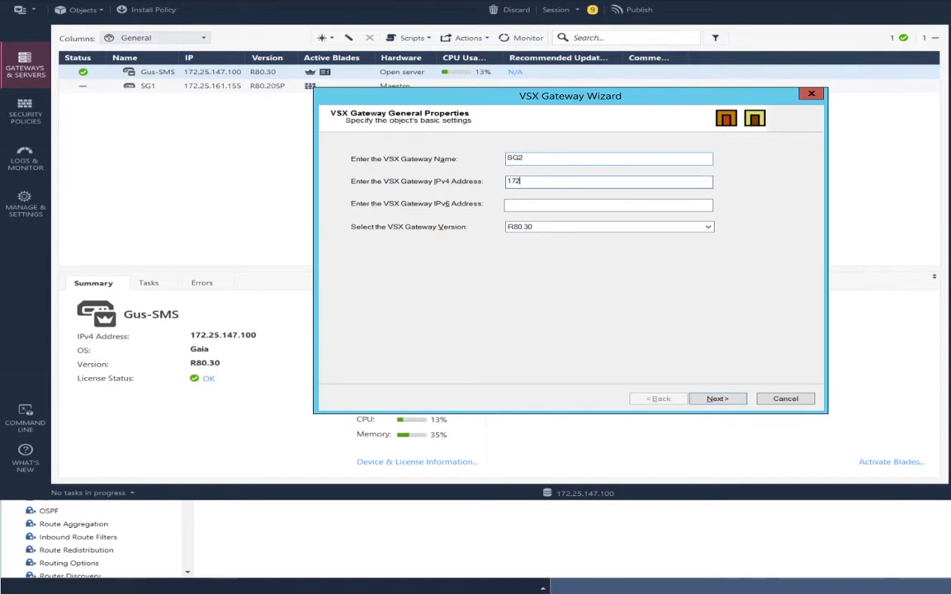
pyautogui.write('.25.161.156')
pyautogui.click(579, 227)
pyautogui.press('Escape')
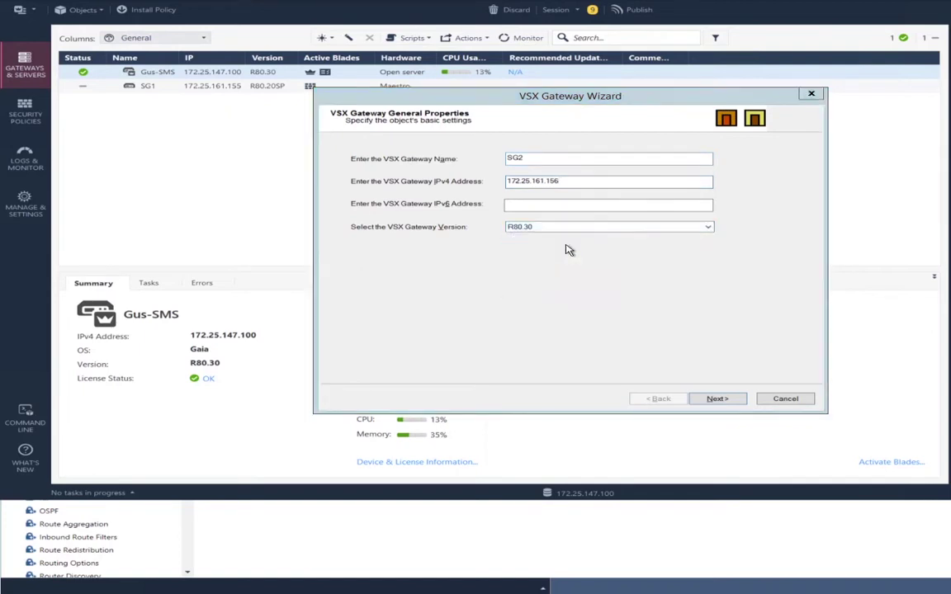
pyautogui.click(542, 231)
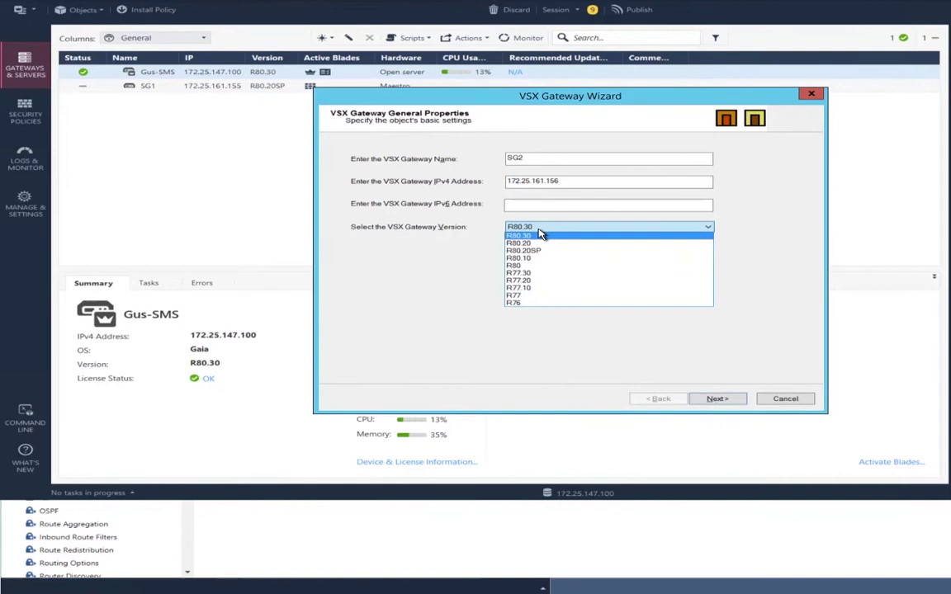
pyautogui.press('Down')
pyautogui.press('Down')
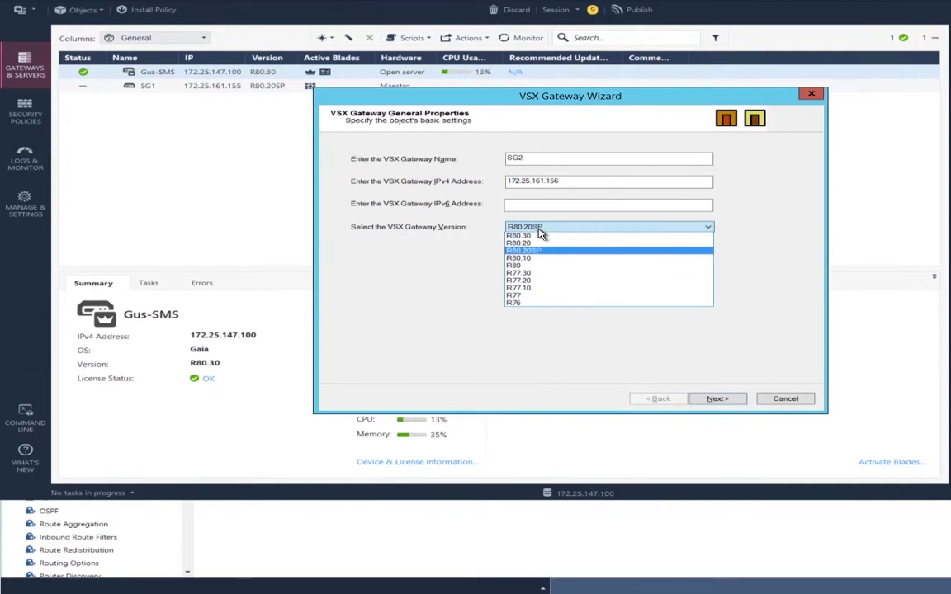
pyautogui.press('Return')
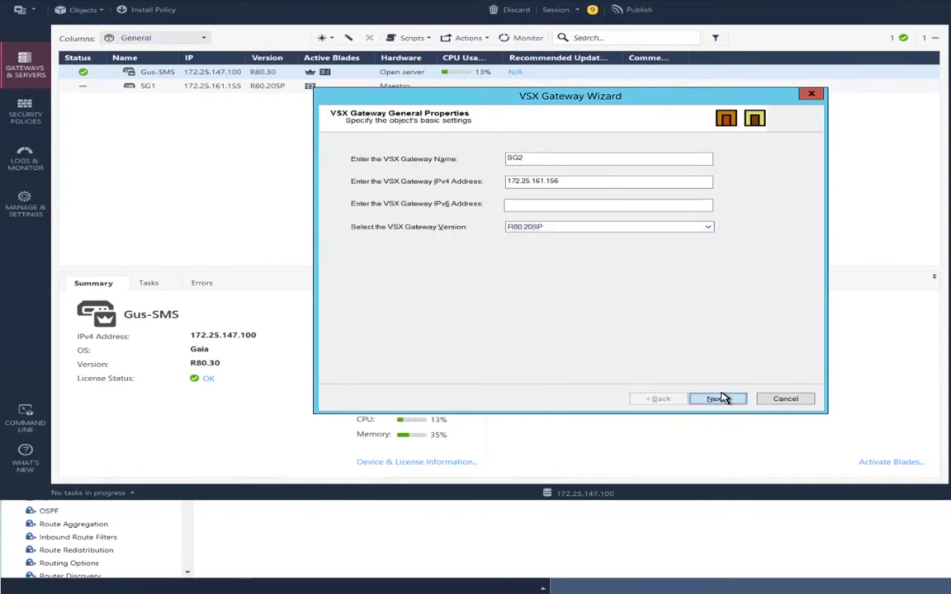
pyautogui.click(717, 398)
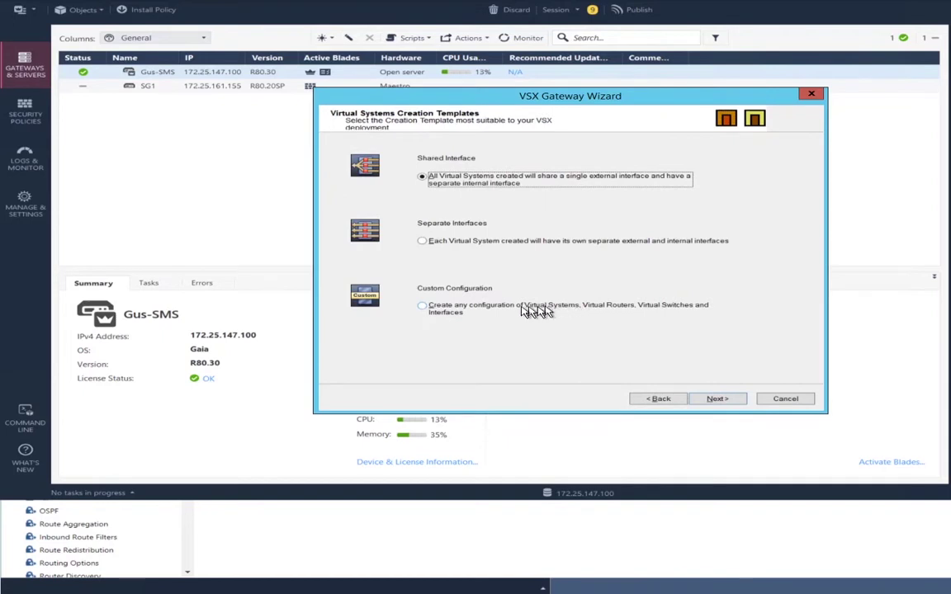
# Keep the Shared Interface template and initialize SIC trust with SG2 using the activation key
pyautogui.click(717, 400)
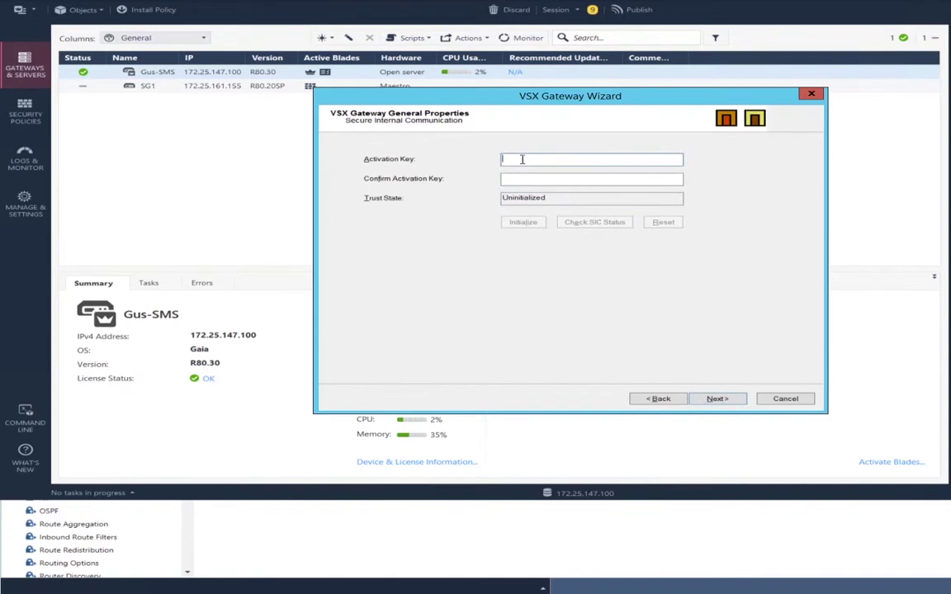
pyautogui.write('vpn123')
pyautogui.press('Tab')
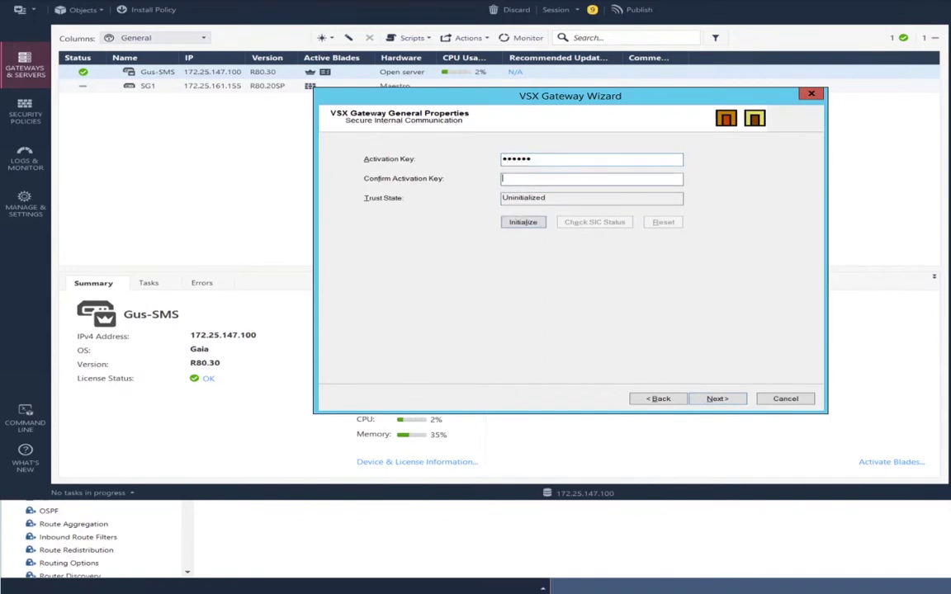
pyautogui.write('vpn123')
pyautogui.click(525, 223)
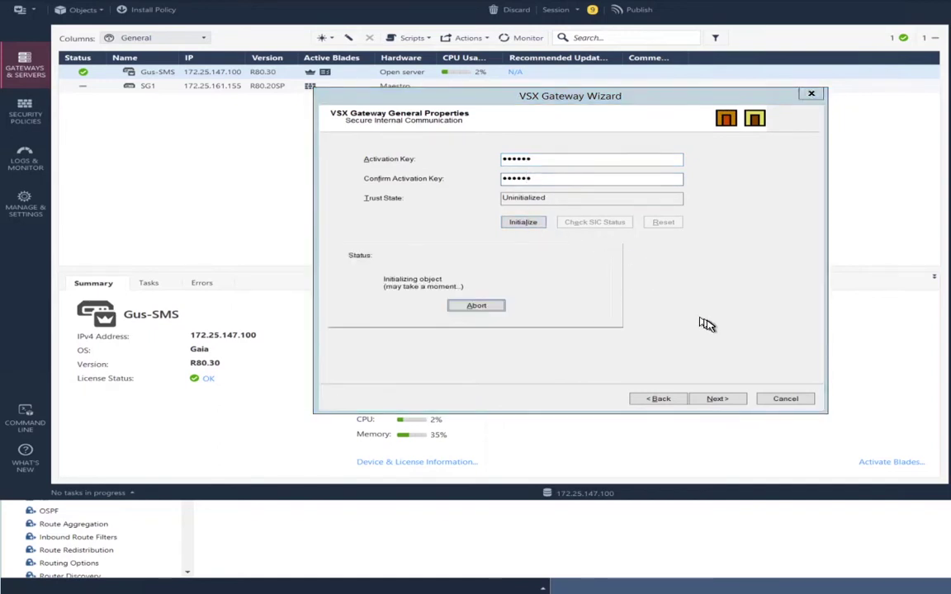
pyautogui.click(717, 399)
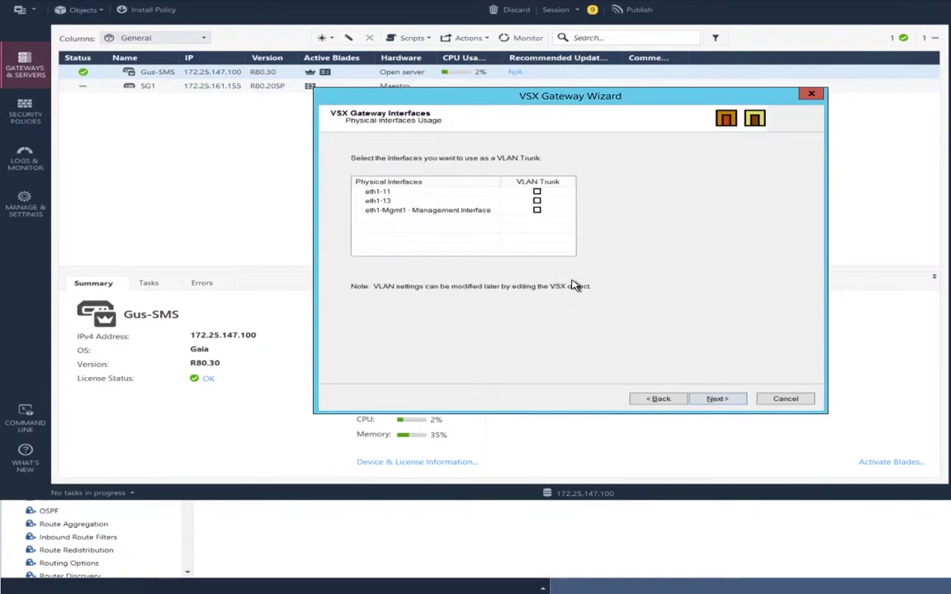
# Mark eth1-11 and eth1-13 as VLAN trunks and try choosing an external interface
pyautogui.click(536, 192)
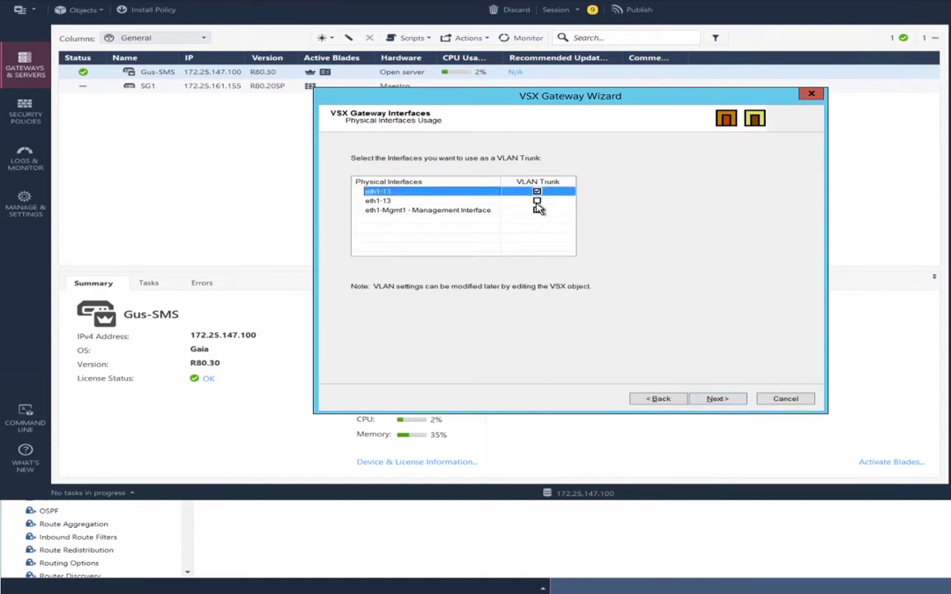
pyautogui.click(536, 200)
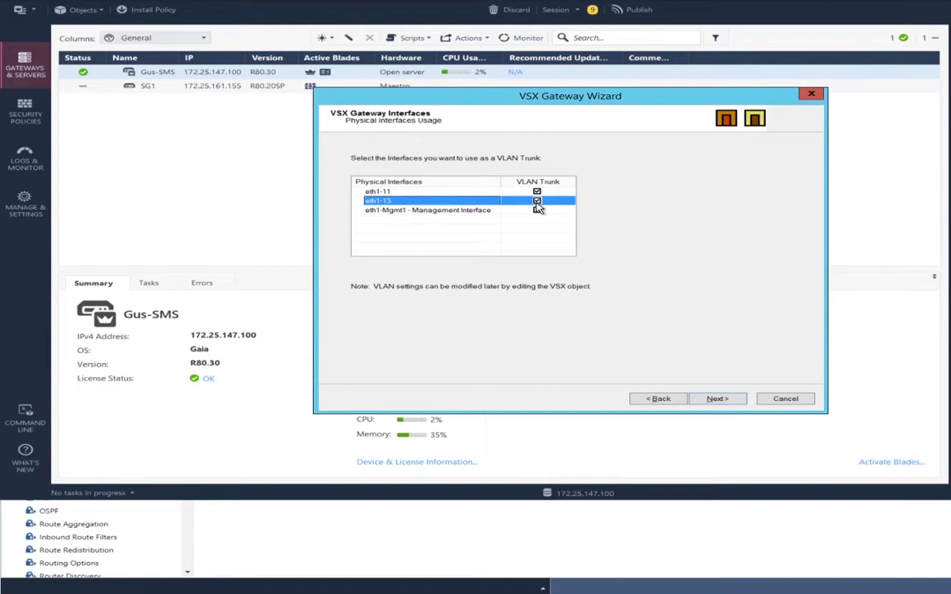
pyautogui.click(714, 400)
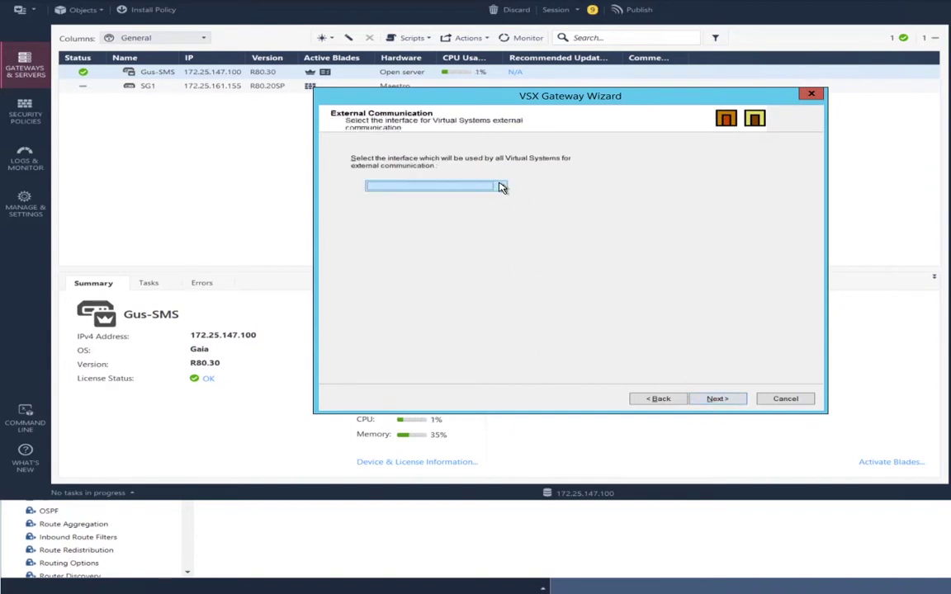
pyautogui.click(501, 187)
pyautogui.click(491, 198)
pyautogui.click(495, 190)
pyautogui.click(501, 191)
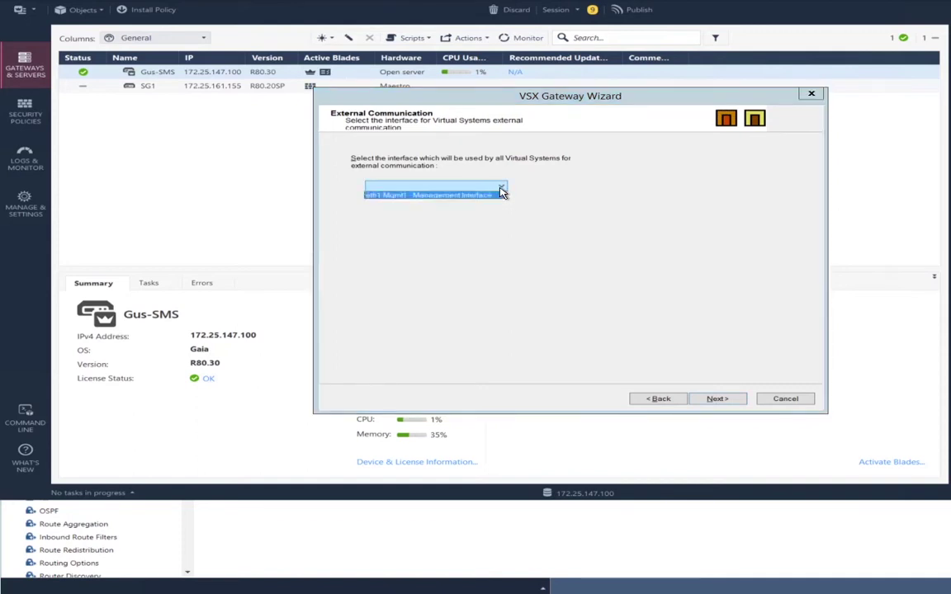
pyautogui.click(499, 193)
pyautogui.click(506, 191)
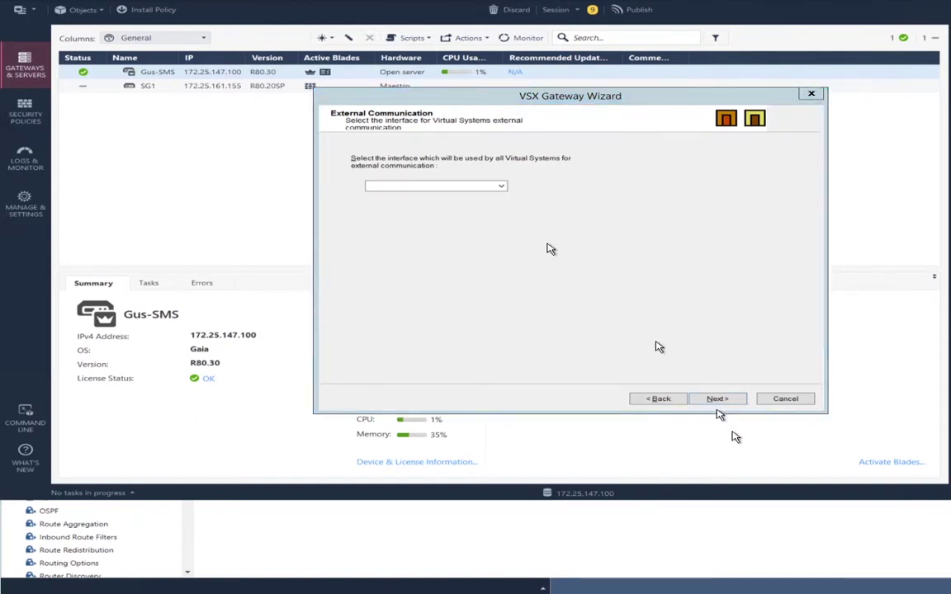
# Unmark eth1-13 as a VLAN trunk and select it as the external communication interface
pyautogui.click(661, 398)
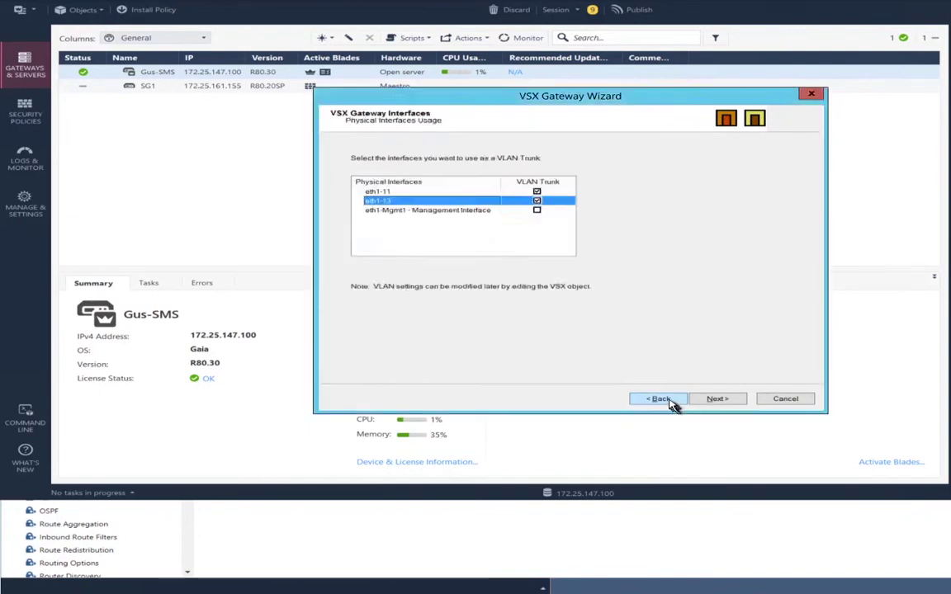
pyautogui.click(537, 203)
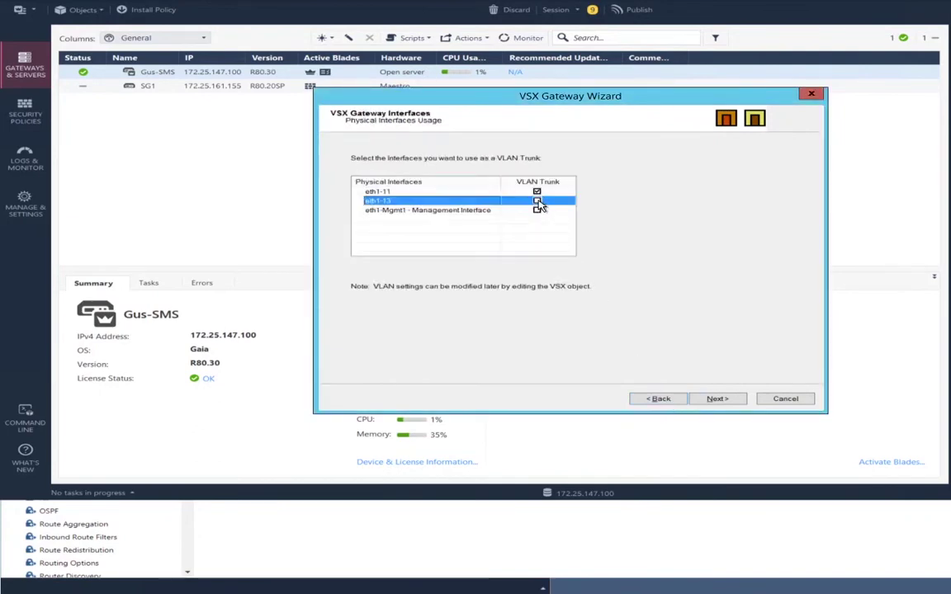
pyautogui.click(716, 399)
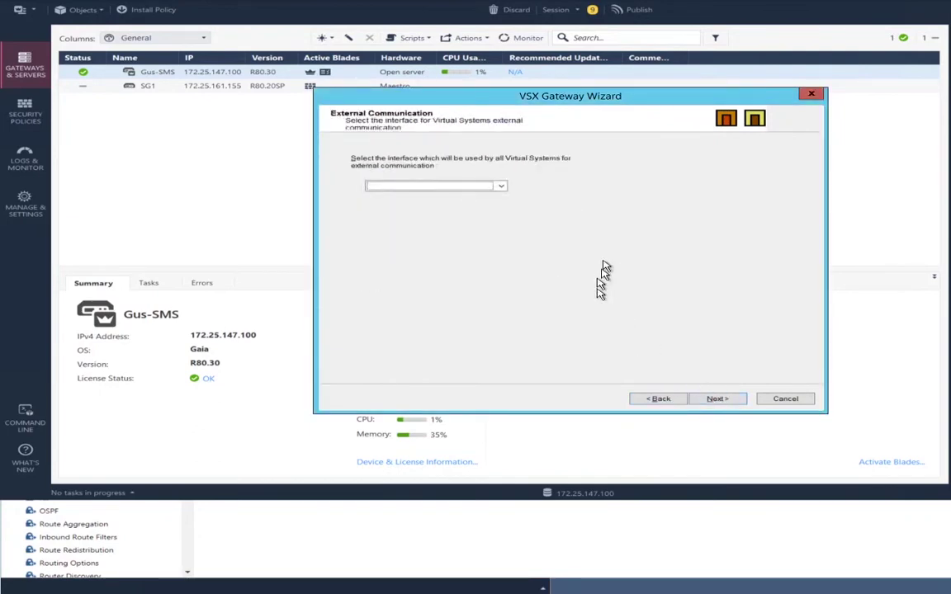
pyautogui.click(494, 188)
pyautogui.press('Down')
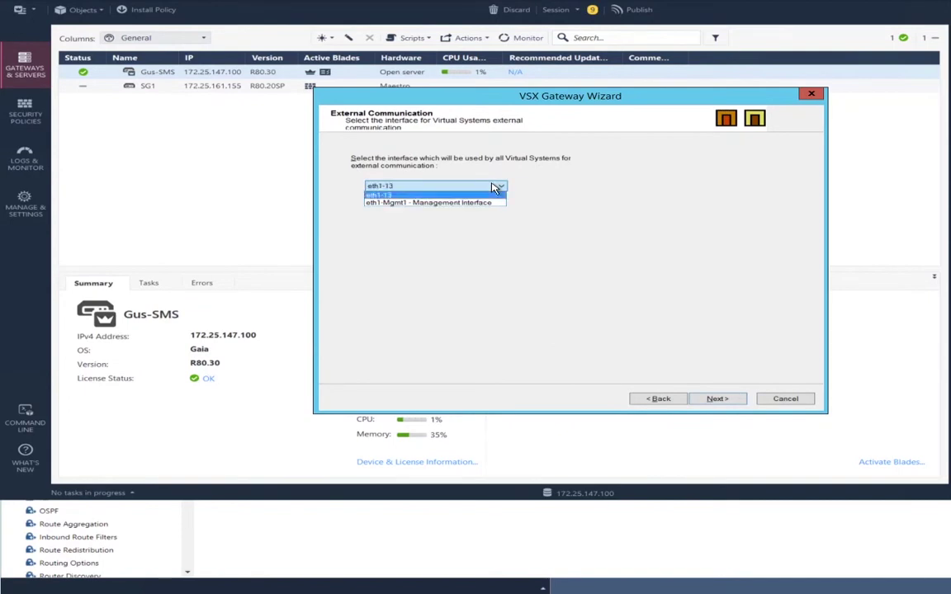
pyautogui.press('Return')
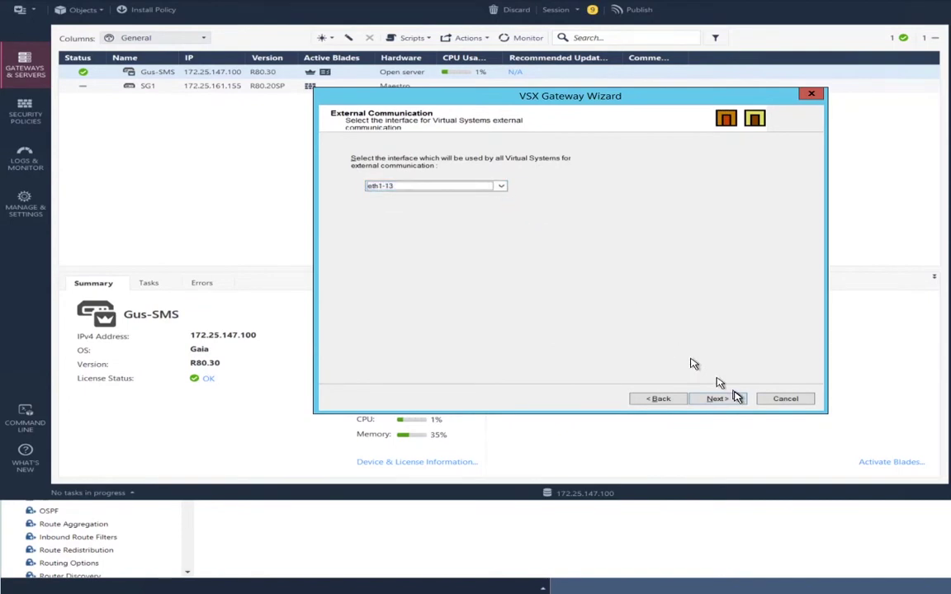
pyautogui.click(716, 398)
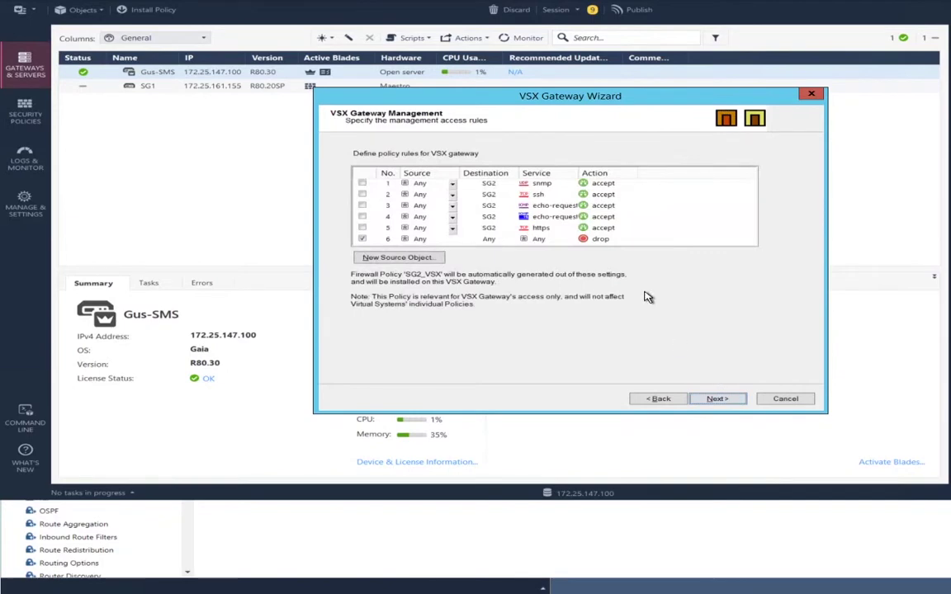
# Enable management rules 2 (ssh) and 5 (https) and accept the 'Any' source warning
pyautogui.click(362, 195)
pyautogui.click(363, 229)
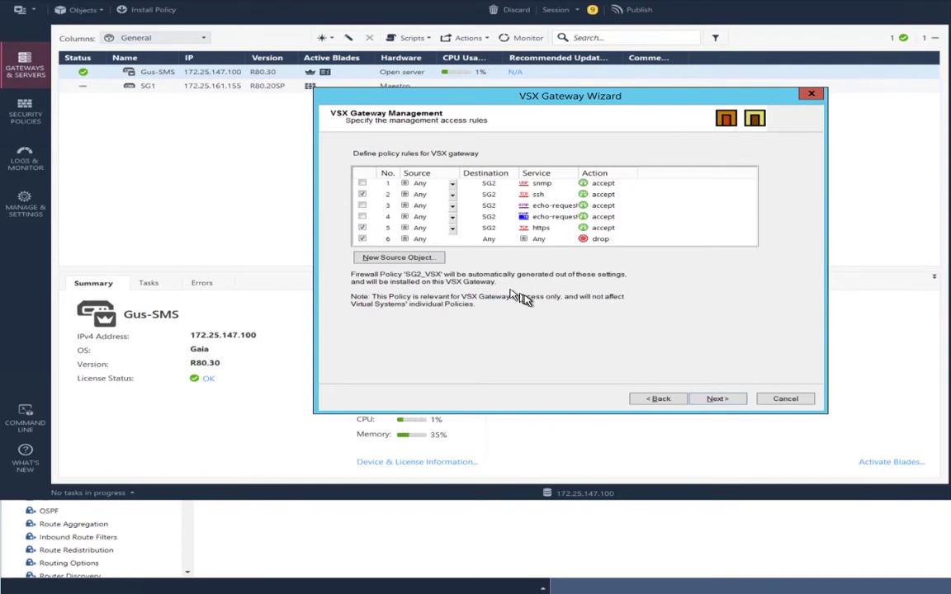
pyautogui.click(715, 399)
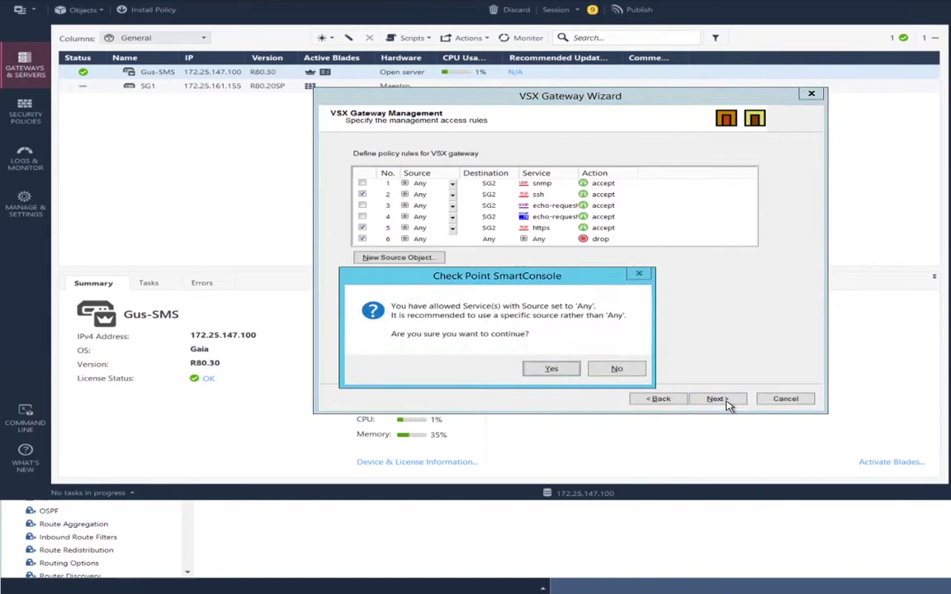
pyautogui.click(559, 369)
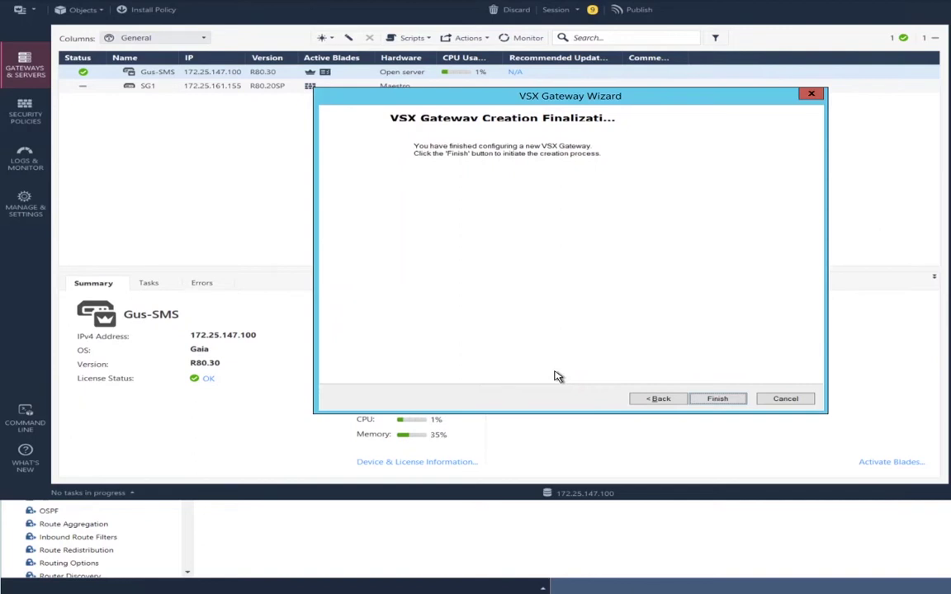
# Finish the wizard to create VSX gateway SG2, then close it after success
pyautogui.click(701, 398)
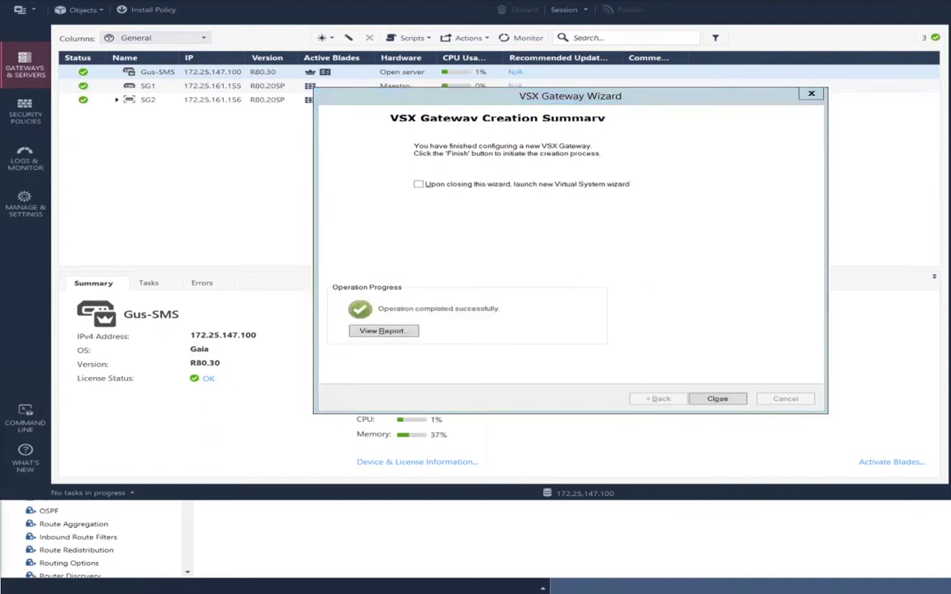
pyautogui.click(614, 286)
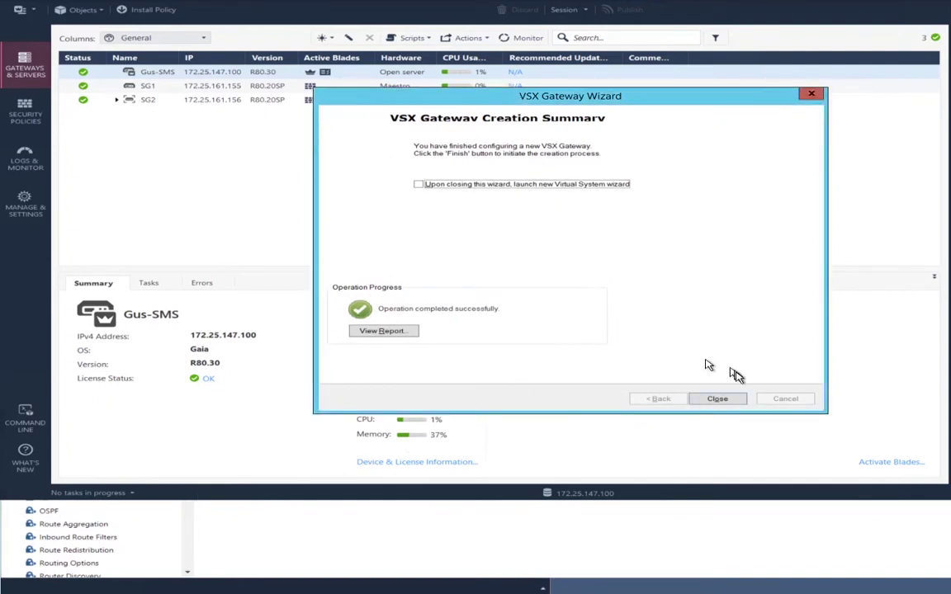
pyautogui.click(715, 399)
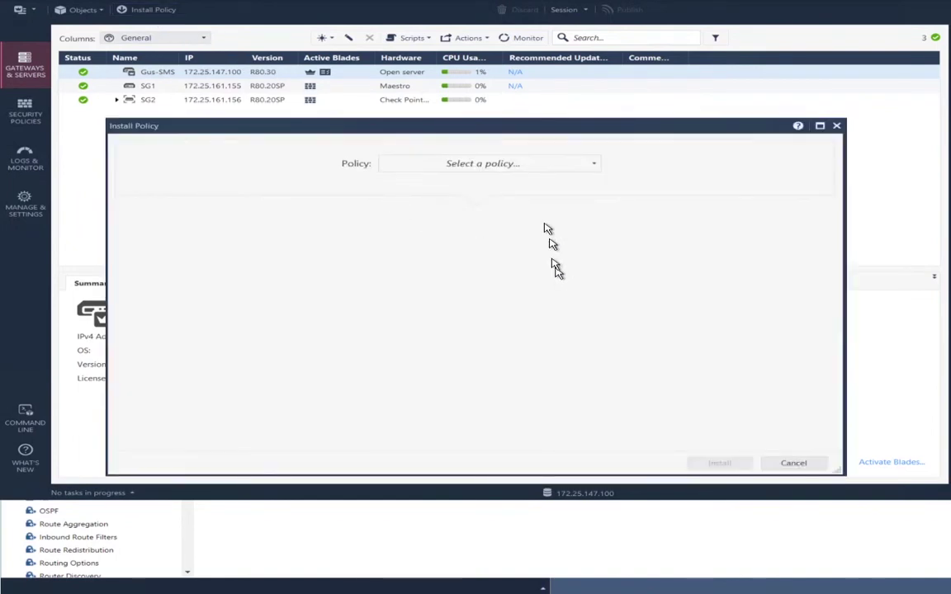
# Install the Standard policy on SG1 only, with SG2 unchecked
pyautogui.click(468, 165)
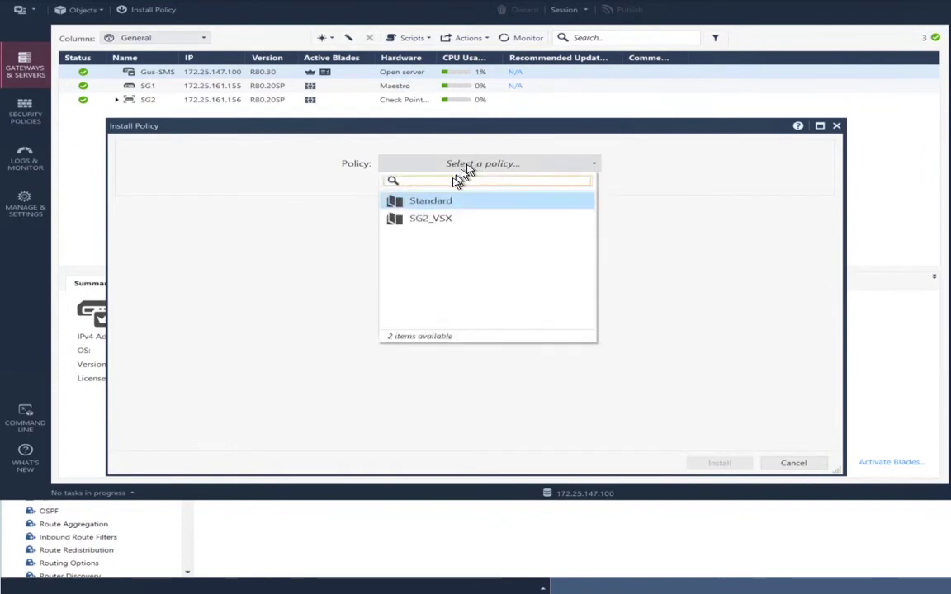
pyautogui.click(446, 203)
pyautogui.click(446, 171)
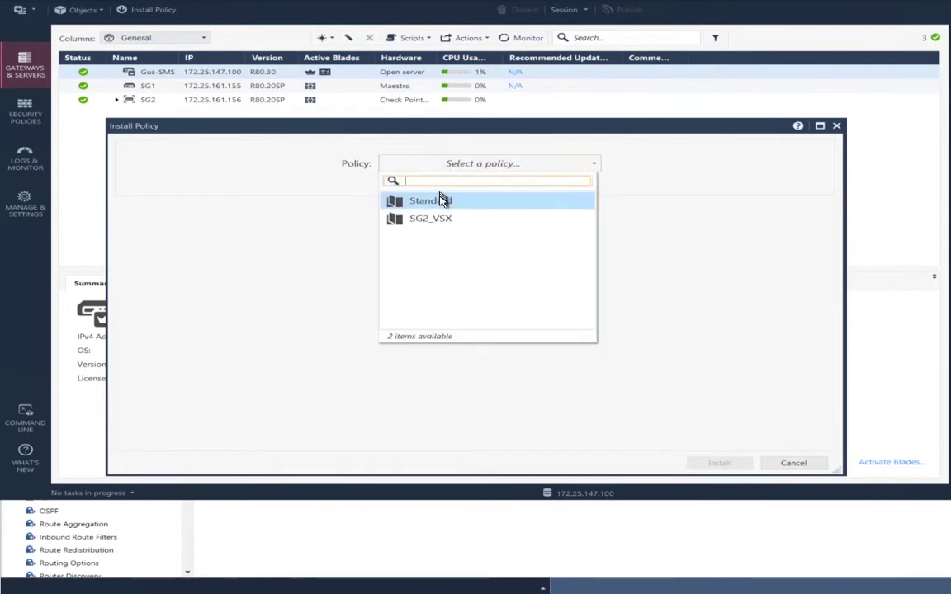
pyautogui.click(444, 201)
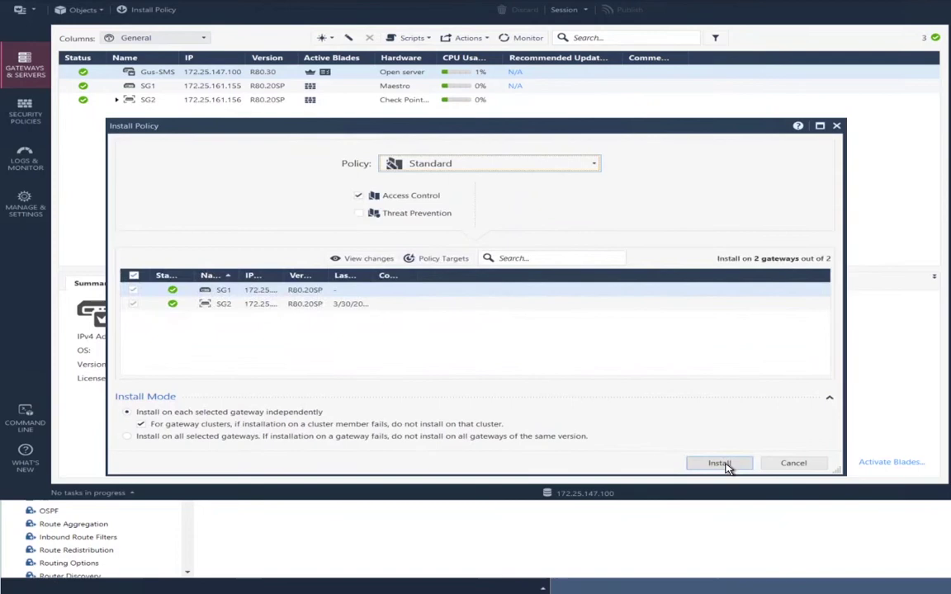
pyautogui.click(132, 307)
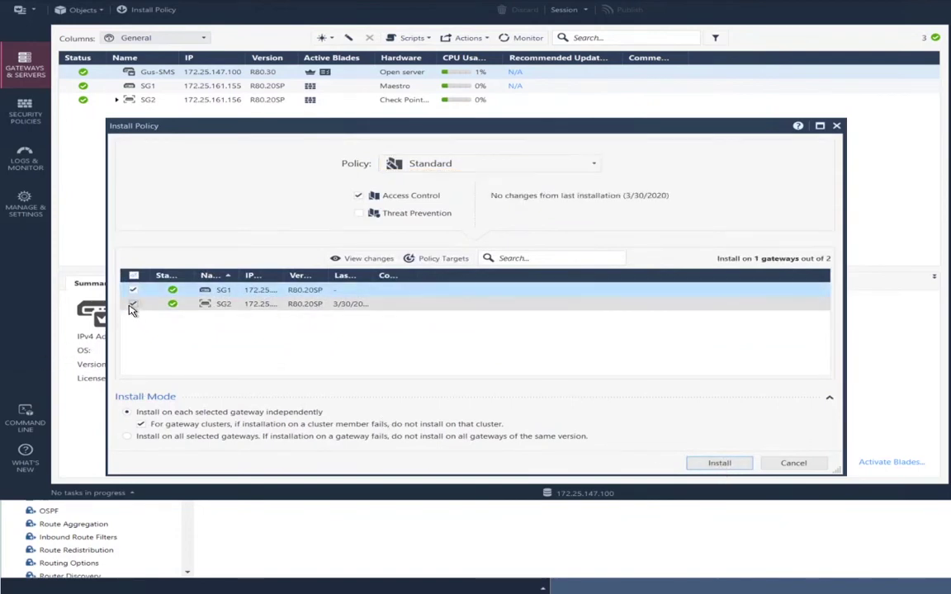
pyautogui.click(730, 468)
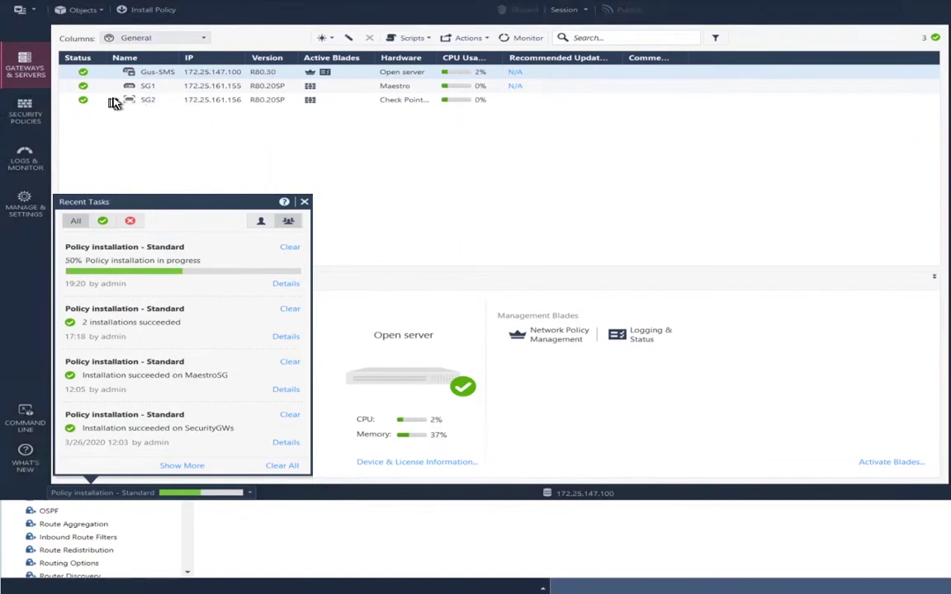
# Start a new VSX Virtual System via More object types > Gateways and Servers > VSX
pyautogui.click(116, 103)
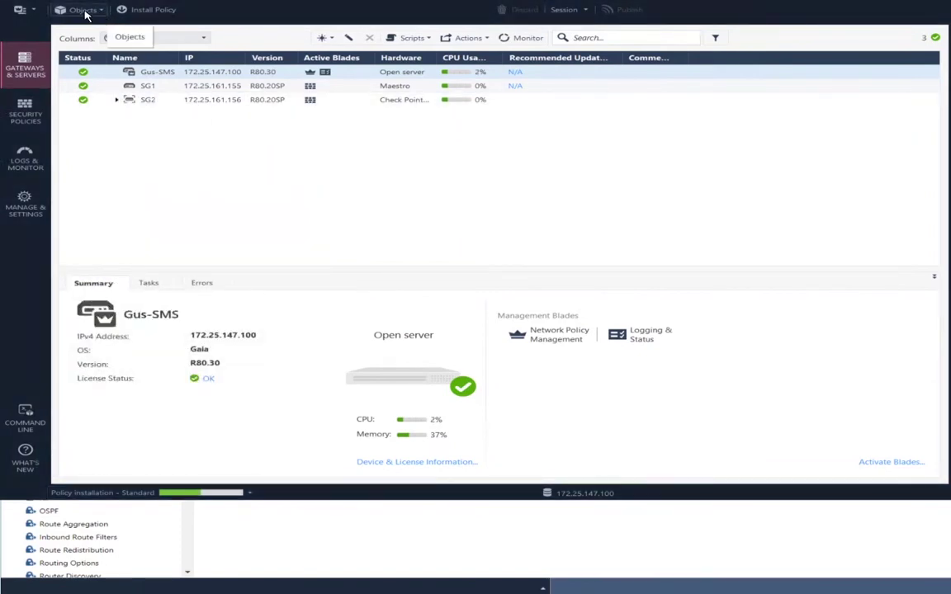
pyautogui.click(82, 10)
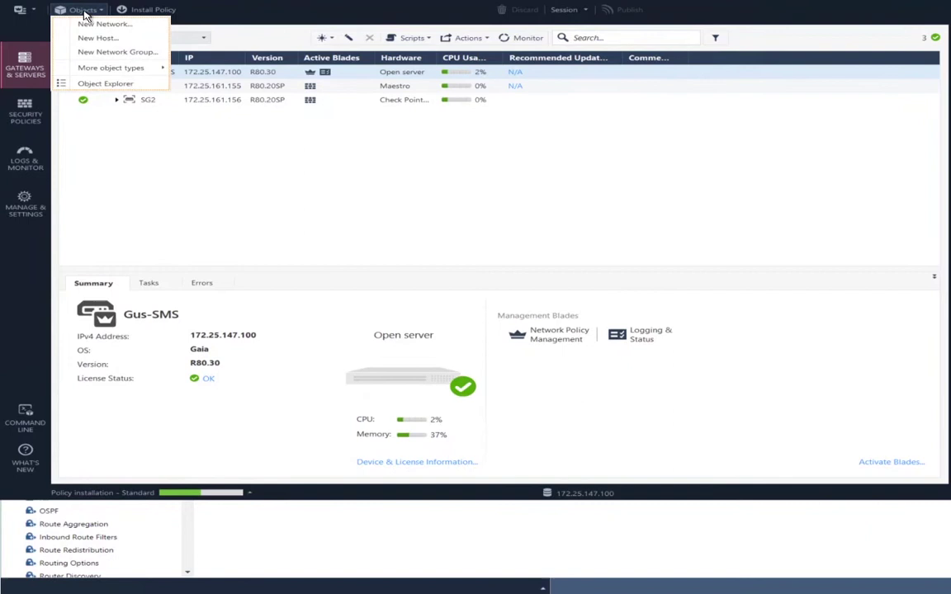
pyautogui.press('Down')
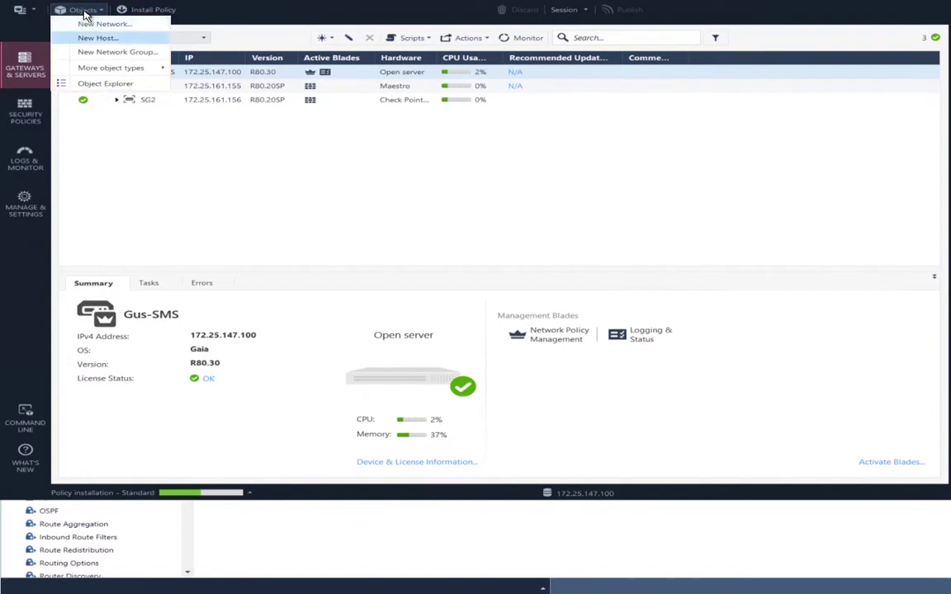
pyautogui.press('Down')
pyautogui.press('Down')
pyautogui.press('Right')
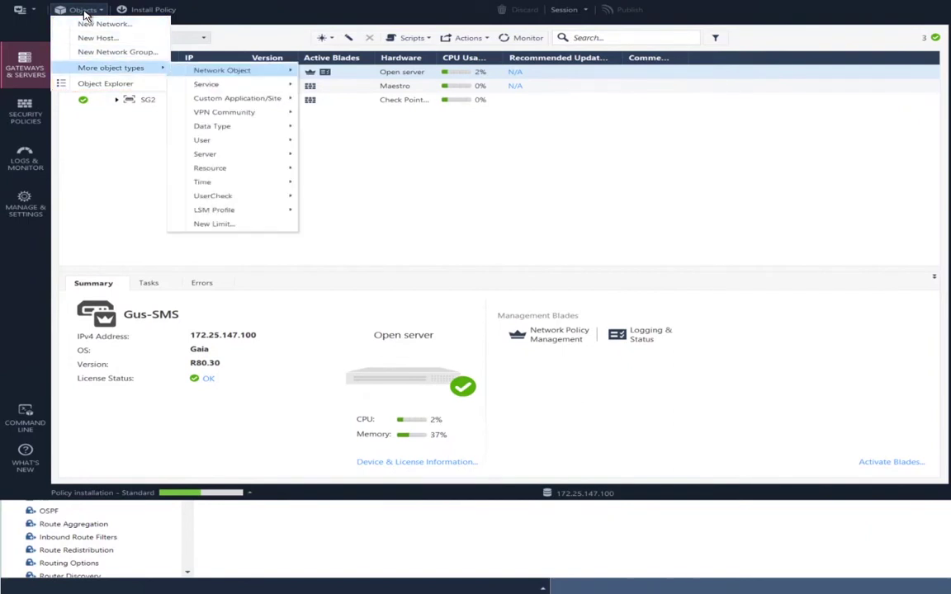
pyautogui.press('Right')
pyautogui.press('Right')
pyautogui.press('Down')
pyautogui.press('Down')
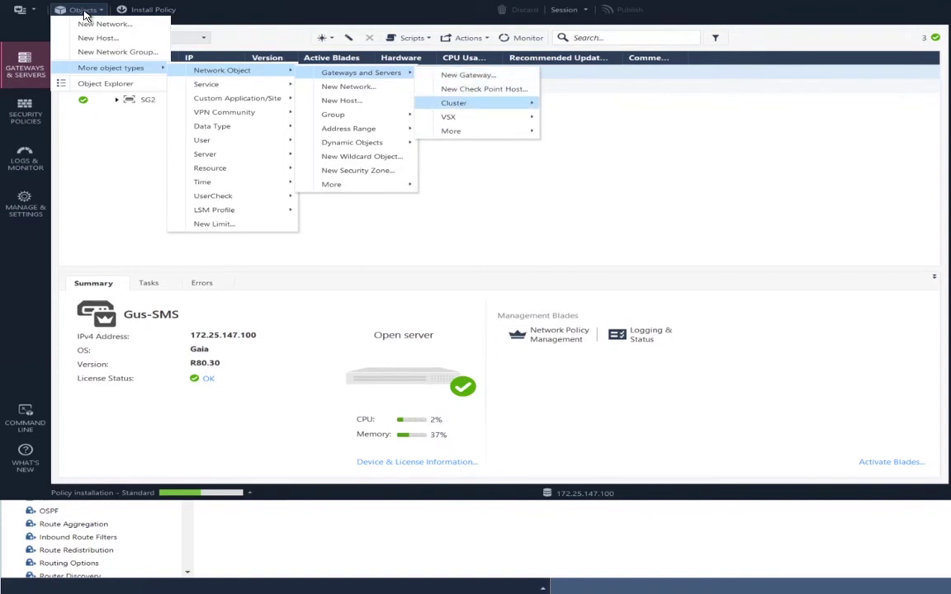
pyautogui.press('Down')
pyautogui.press('Right')
pyautogui.press('Down')
pyautogui.press('Down')
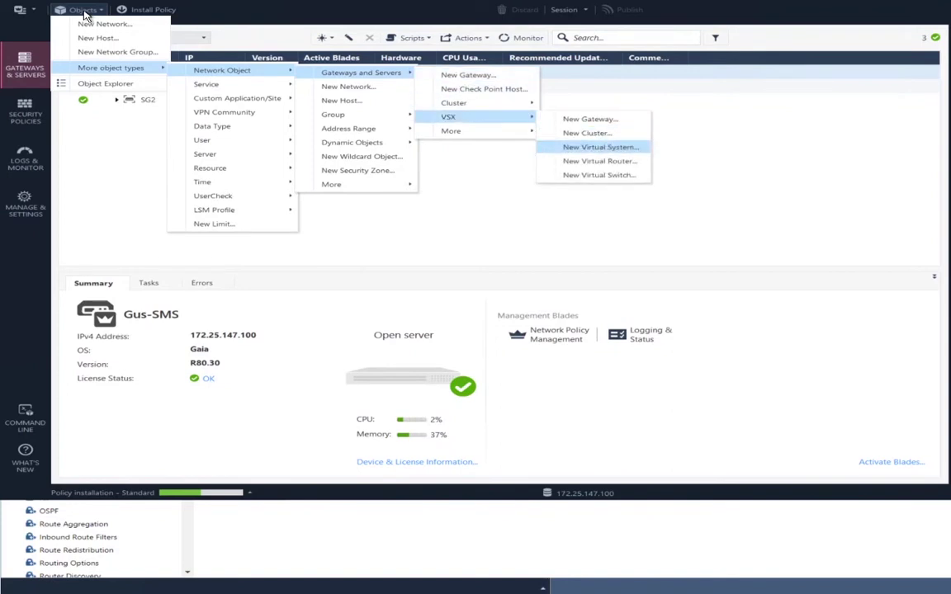
pyautogui.press('Return')
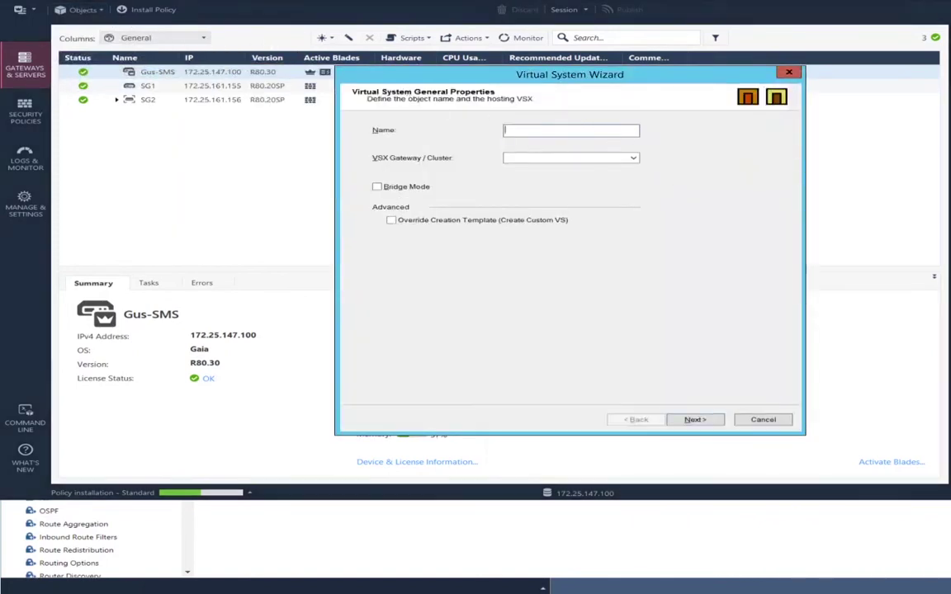
# Name the virtual system SG2-VS1 and host it on SG2
pyautogui.write('SG2-VS1')
pyautogui.click(605, 158)
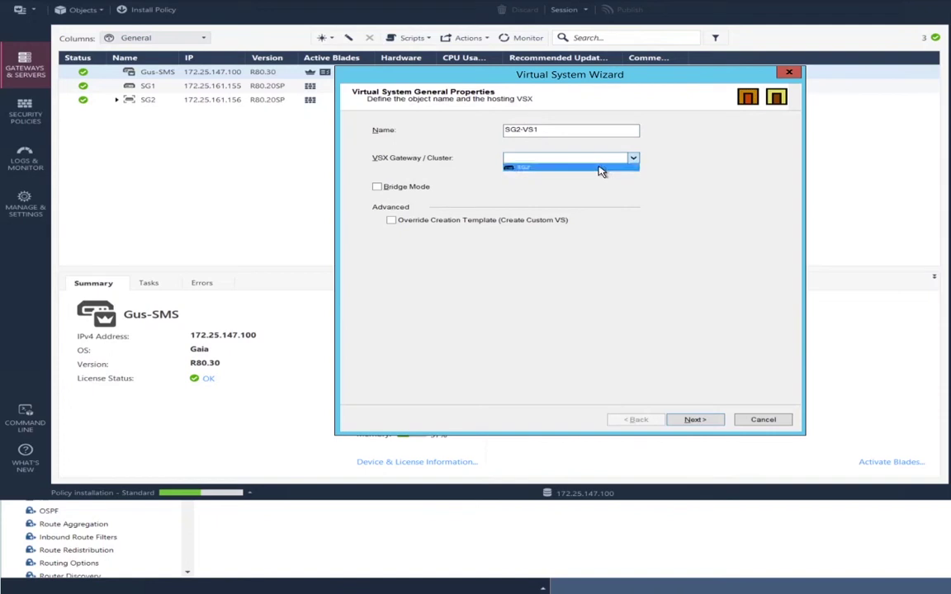
pyautogui.click(601, 169)
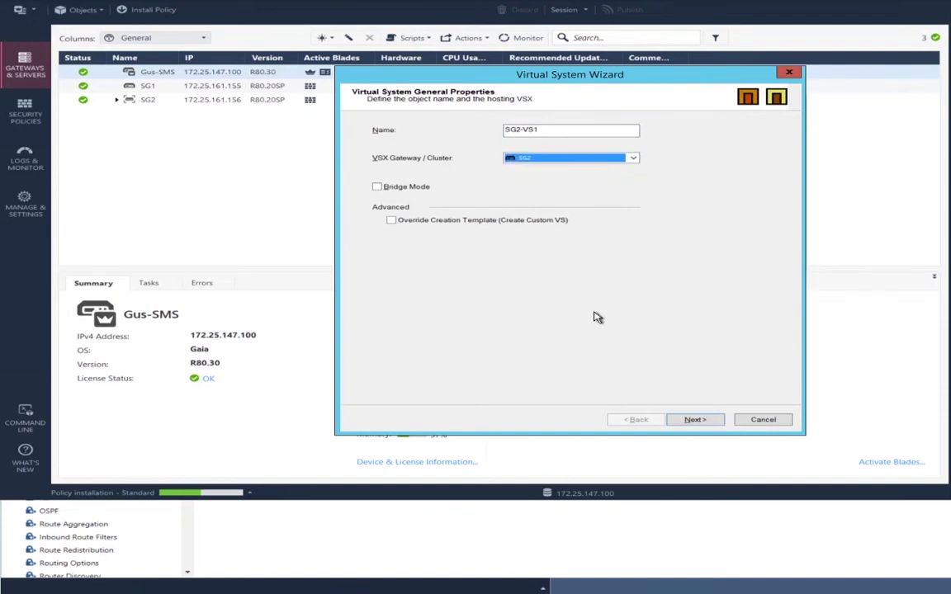
pyautogui.click(693, 421)
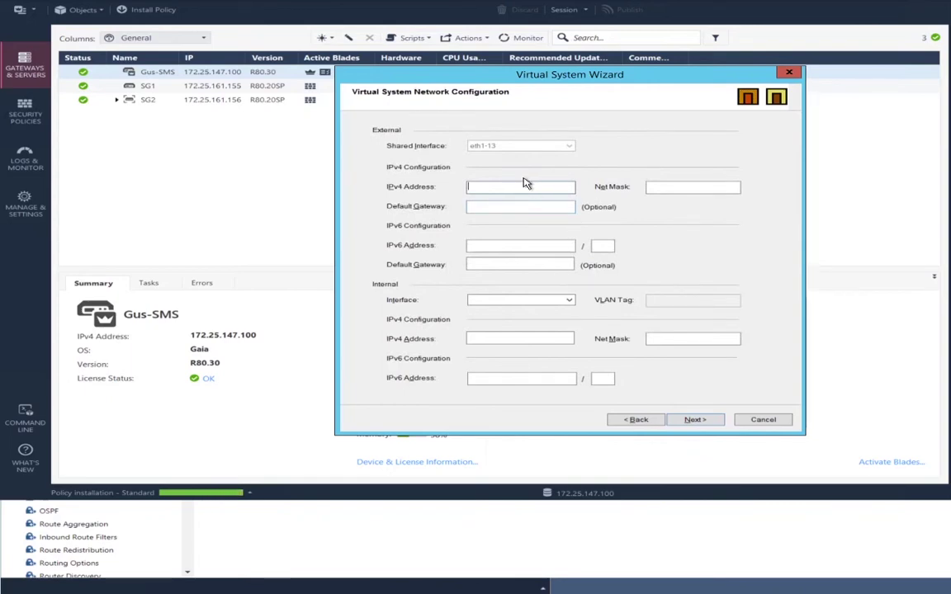
# Give the external side IPv4 address 3.1.1.1 and enter its net mask
pyautogui.write('3.1.1.1')
pyautogui.press('Tab')
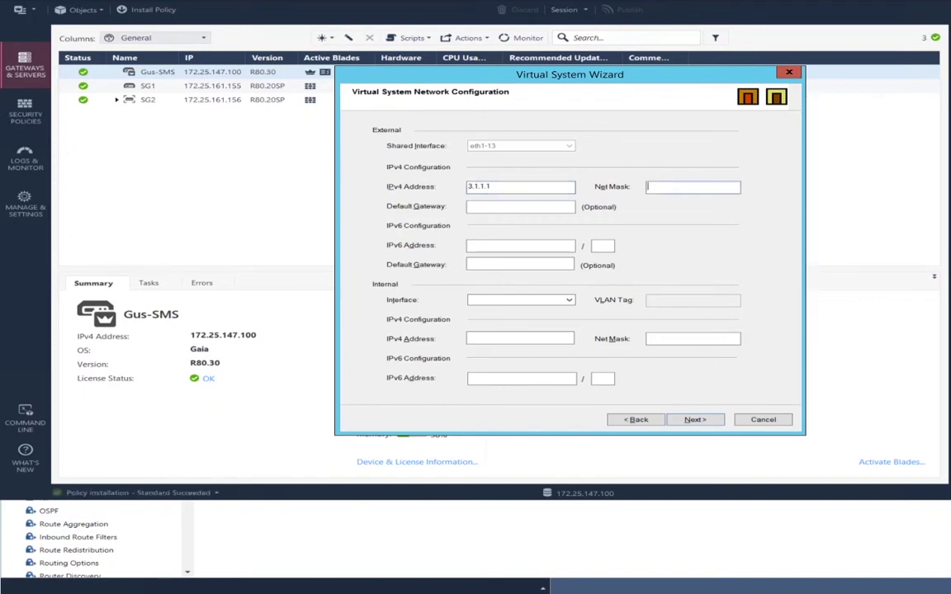
pyautogui.write('255.255.255')
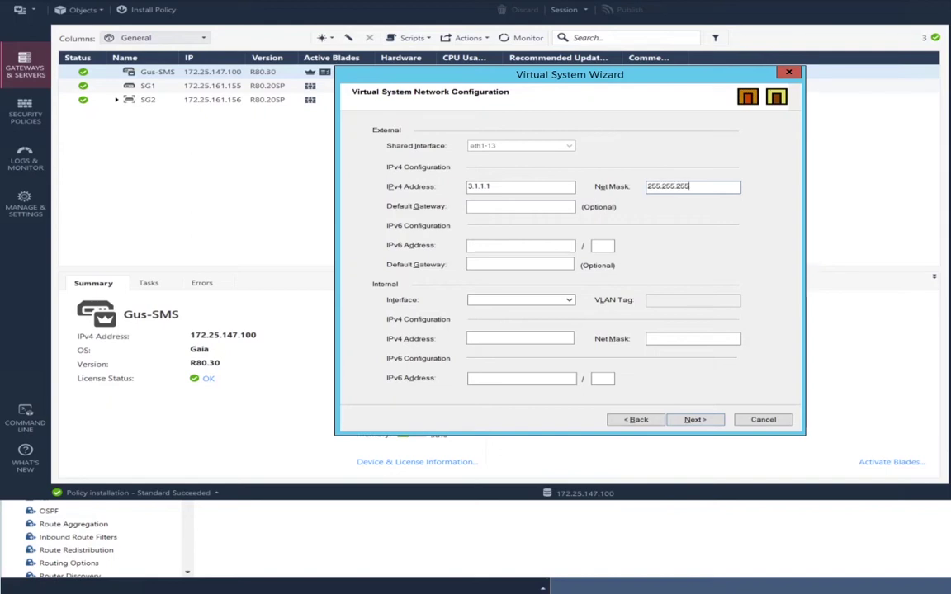
pyautogui.press('BackSpace')
pyautogui.press('BackSpace')
pyautogui.press('BackSpace')
pyautogui.write('0.0')
# Set the internal side to eth1-11, VLAN 111, 3.2.1.1/255.255.0.0, and advance to the final page
pyautogui.click(510, 304)
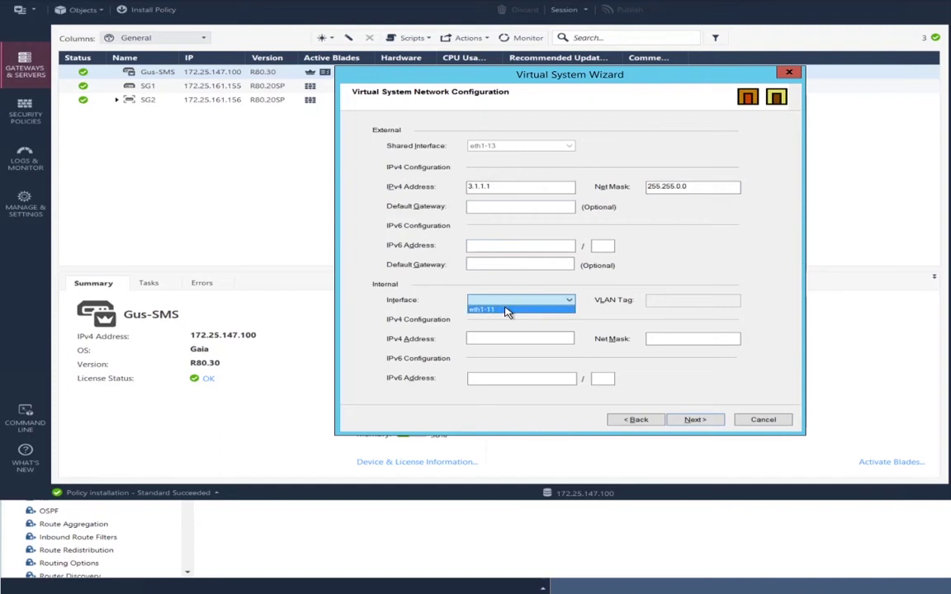
pyautogui.click(505, 306)
pyautogui.click(499, 305)
pyautogui.click(504, 309)
pyautogui.click(680, 300)
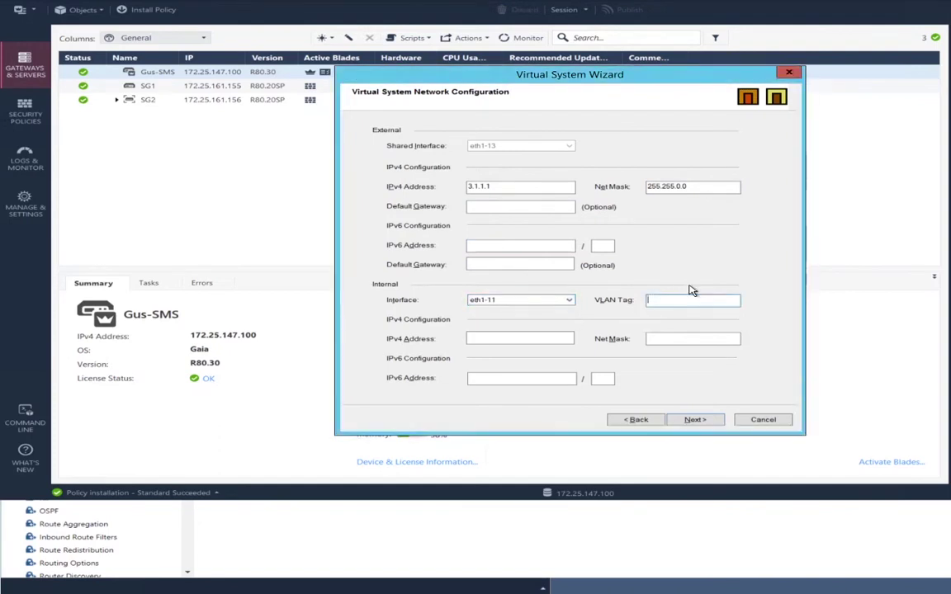
pyautogui.write('111')
pyautogui.click(529, 336)
pyautogui.write('3.2.1.1')
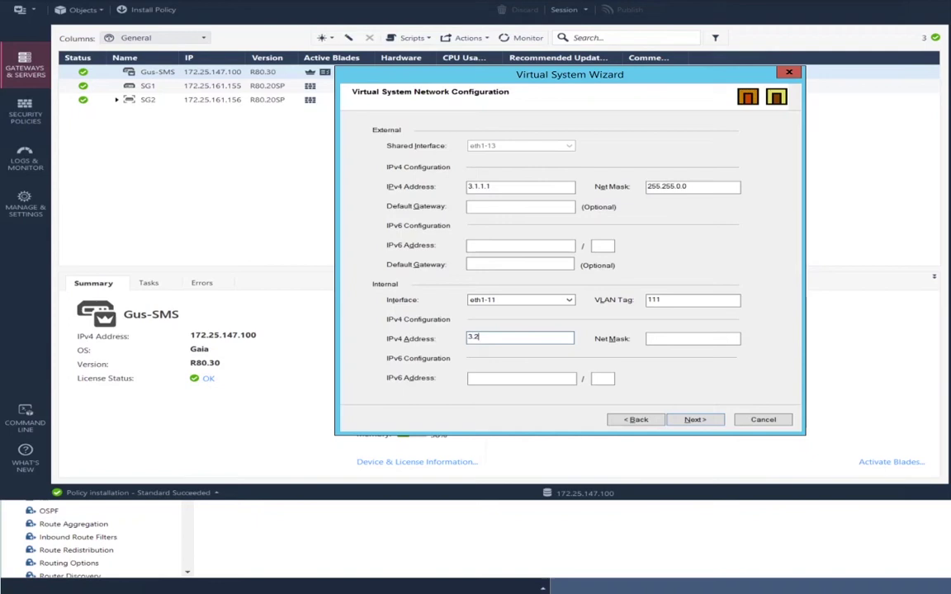
pyautogui.click(692, 339)
pyautogui.write('255.255.0.0')
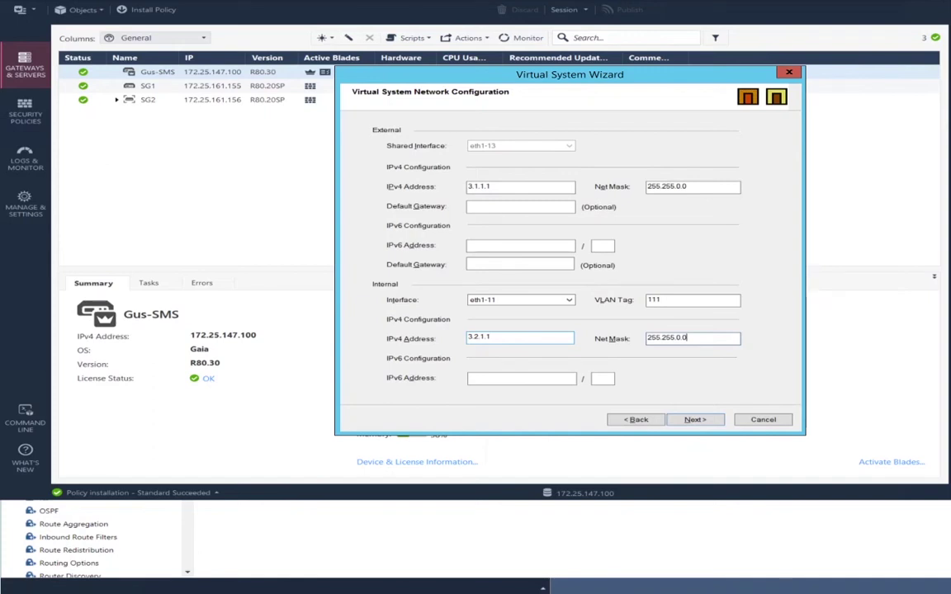
pyautogui.click(696, 420)
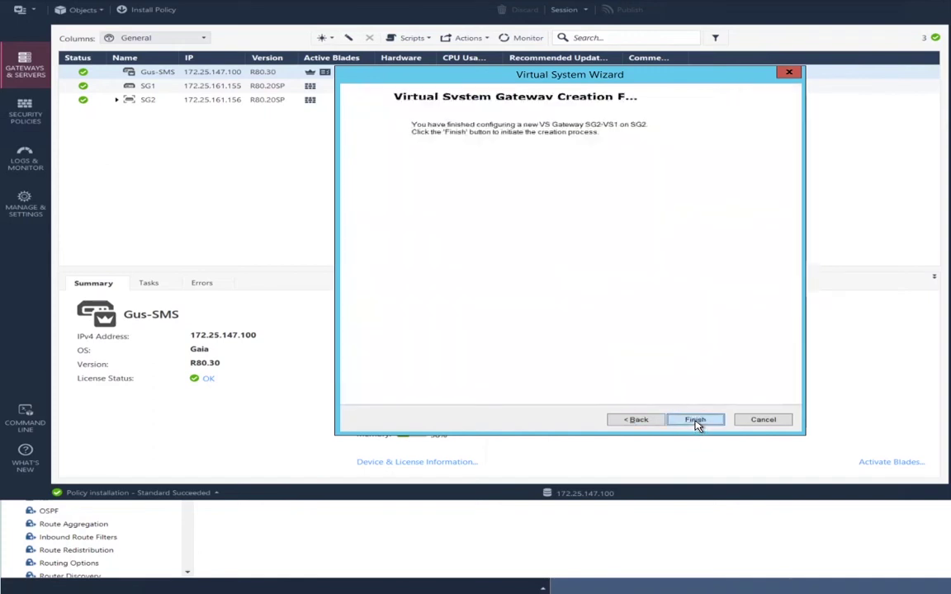
# Finish creating SG2-VS1 and close the wizard after 'Operation completed successfully'
pyautogui.click(697, 420)
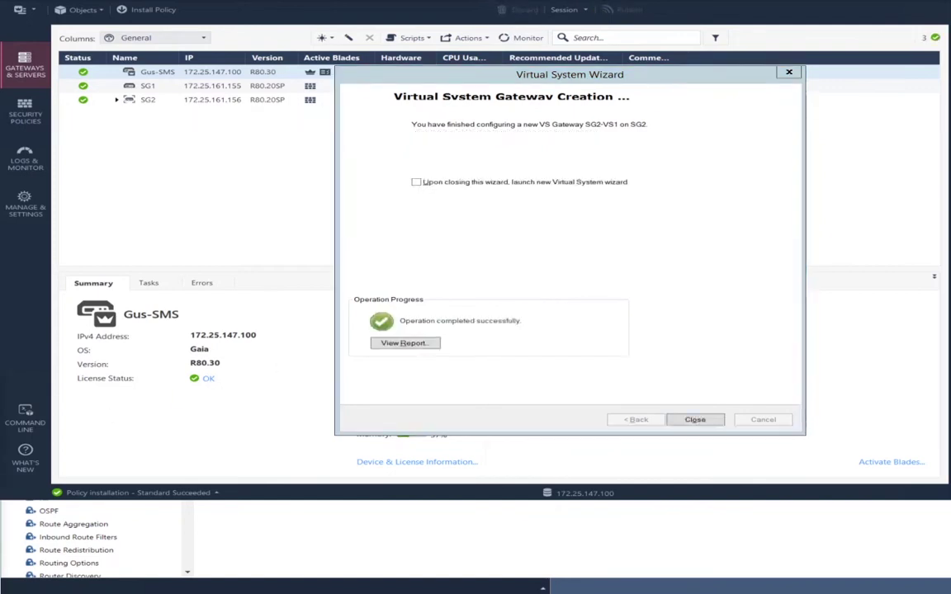
pyautogui.click(743, 404)
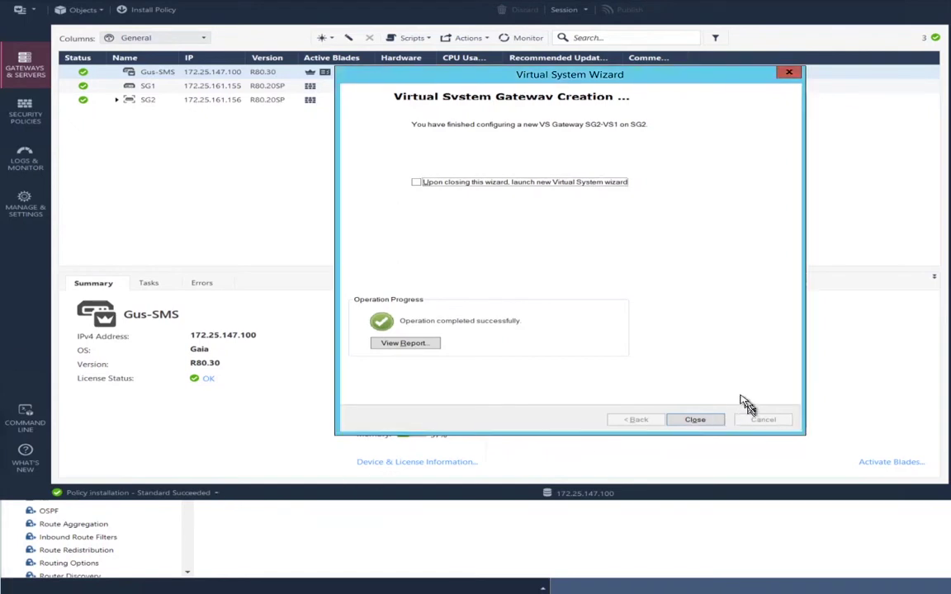
pyautogui.click(696, 420)
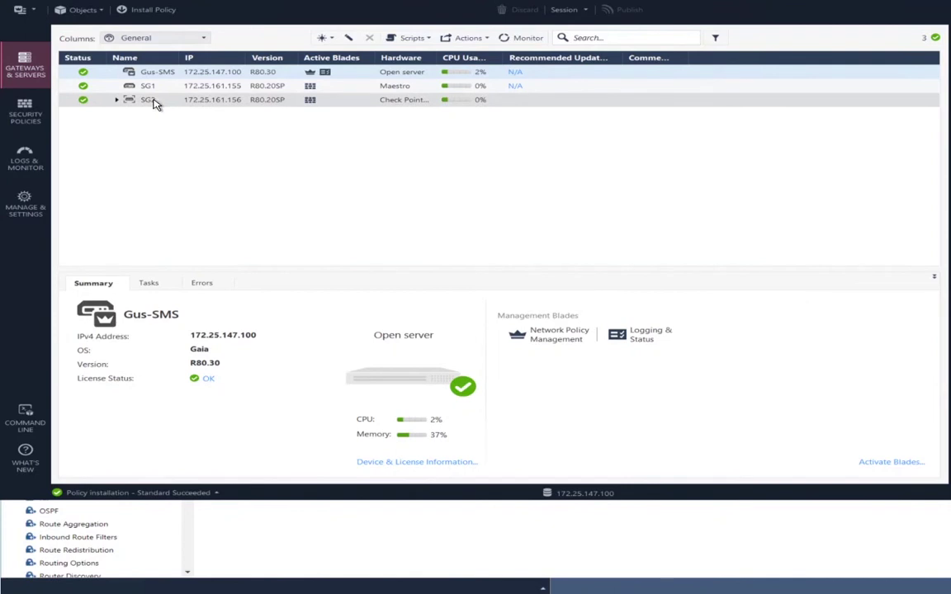
# Install the Standard policy on SG1 and the 3.1.1.1 virtual system, dismissing Recent Tasks
pyautogui.click(147, 9)
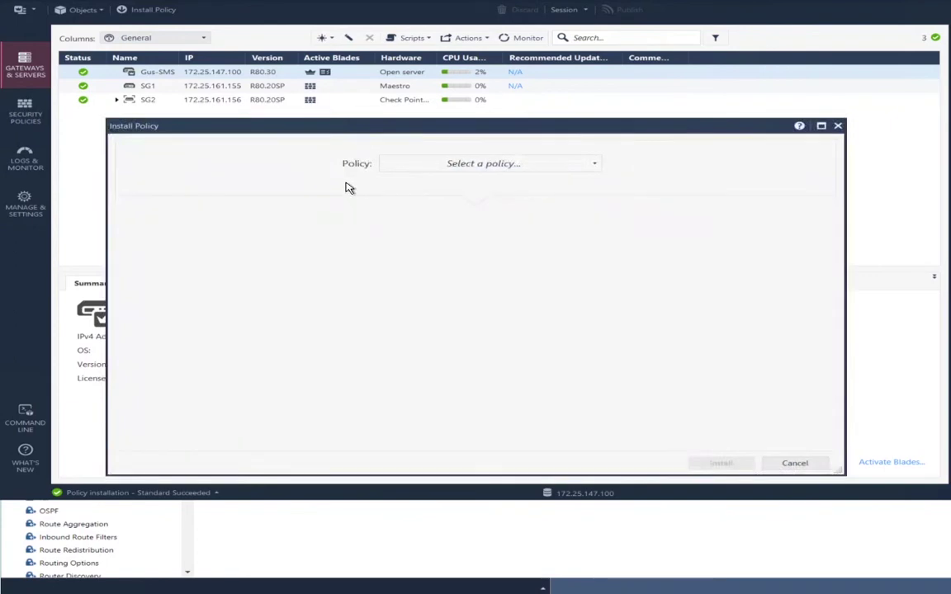
pyautogui.click(565, 161)
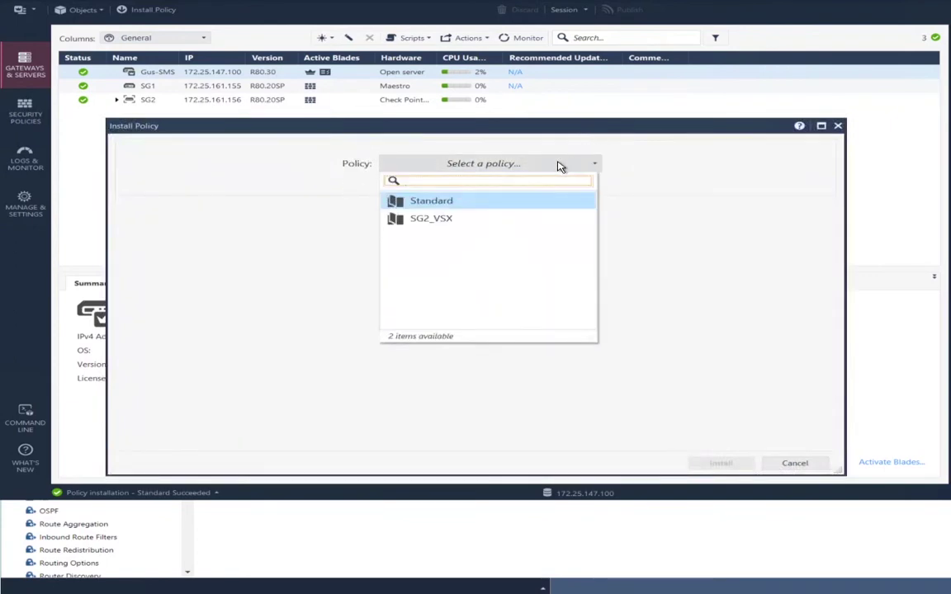
pyautogui.click(504, 164)
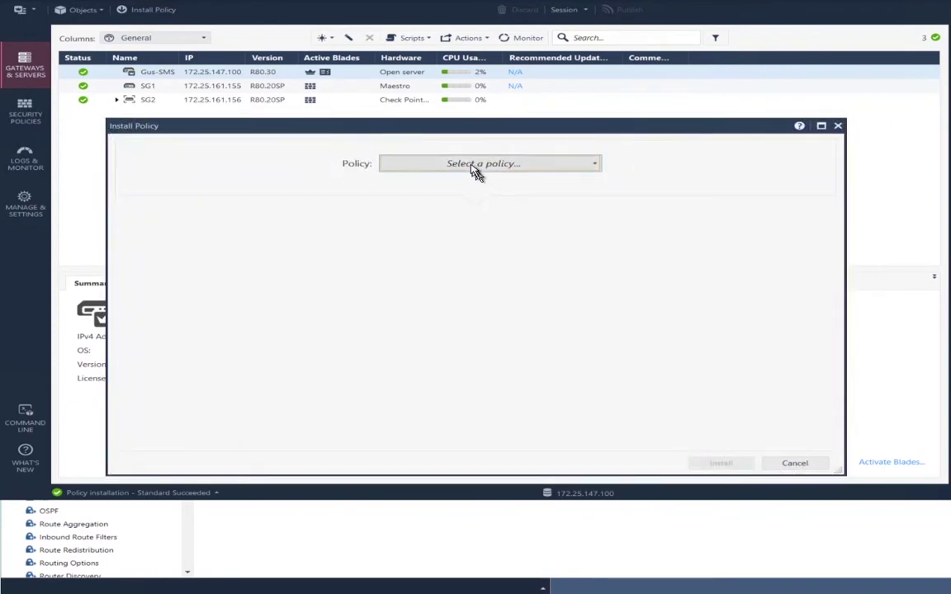
pyautogui.click(475, 165)
pyautogui.click(470, 200)
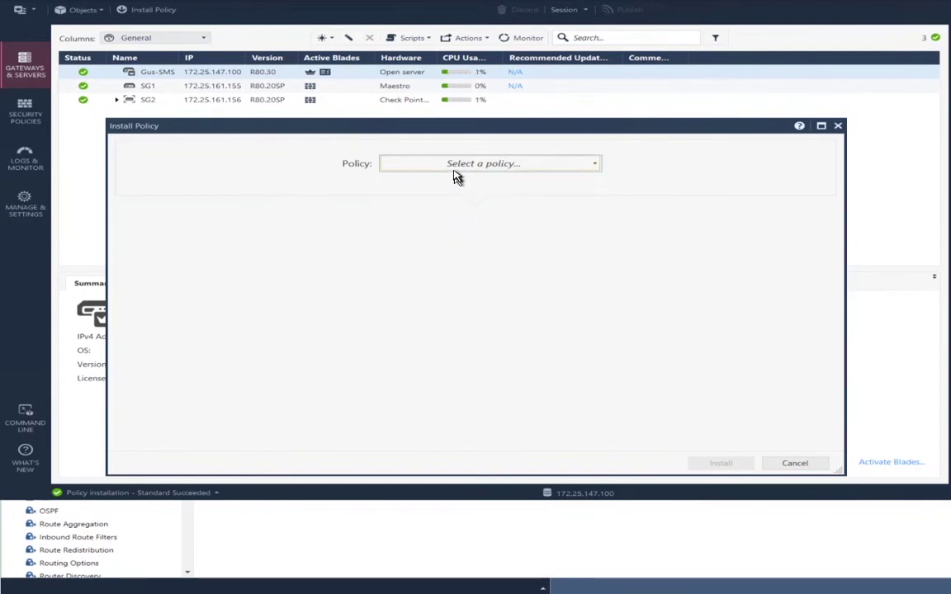
pyautogui.click(453, 163)
pyautogui.press('Down')
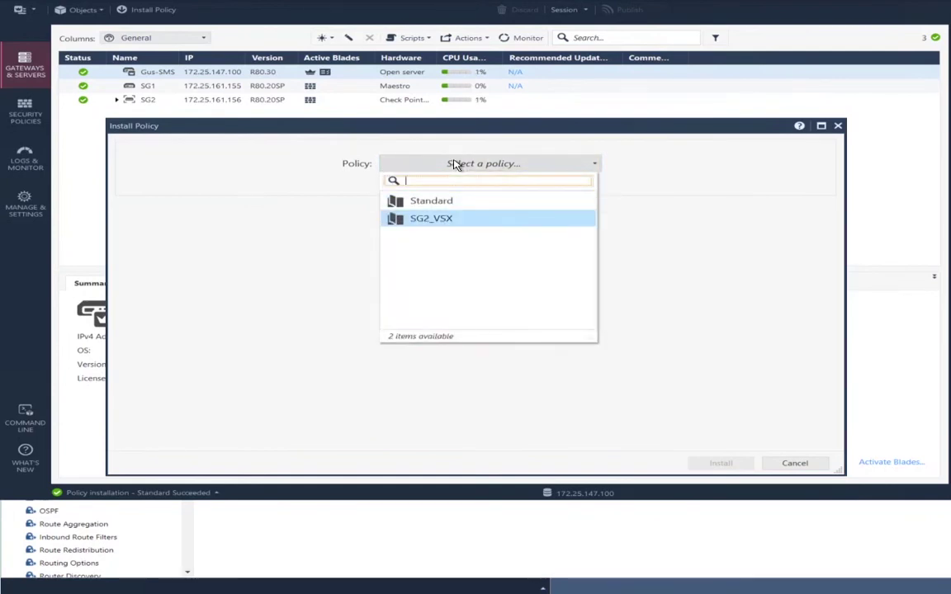
pyautogui.press('Up')
pyautogui.press('Return')
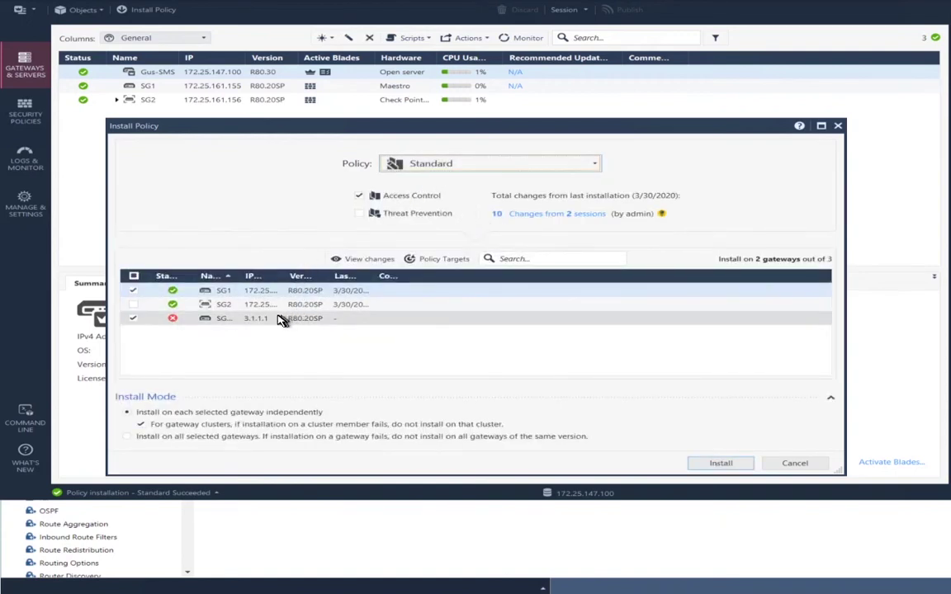
pyautogui.click(133, 318)
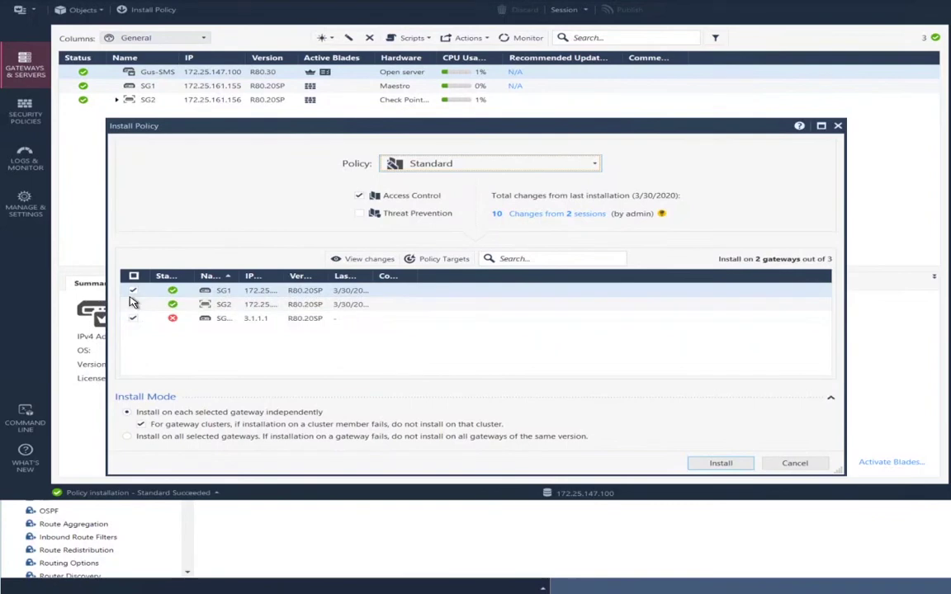
pyautogui.click(707, 466)
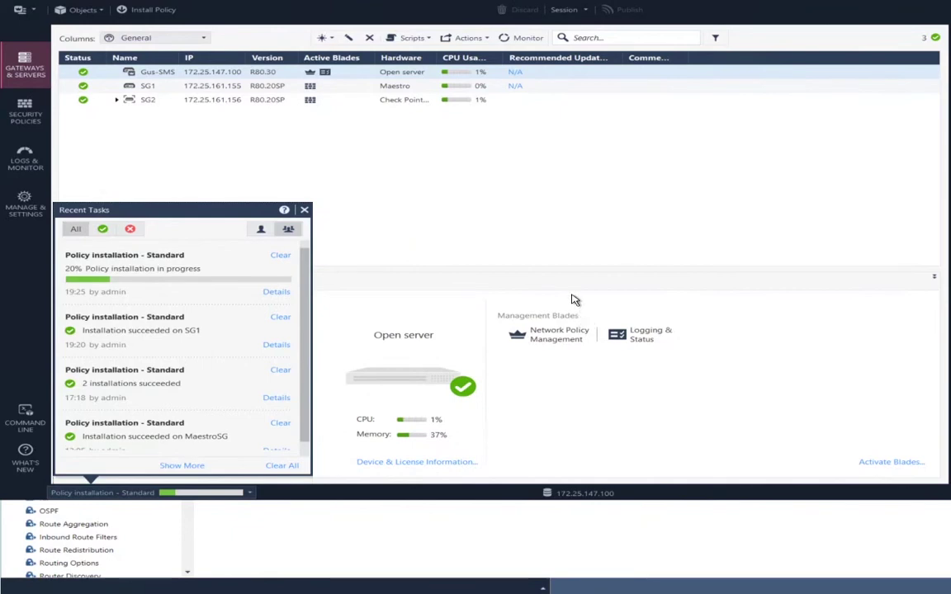
pyautogui.click(598, 241)
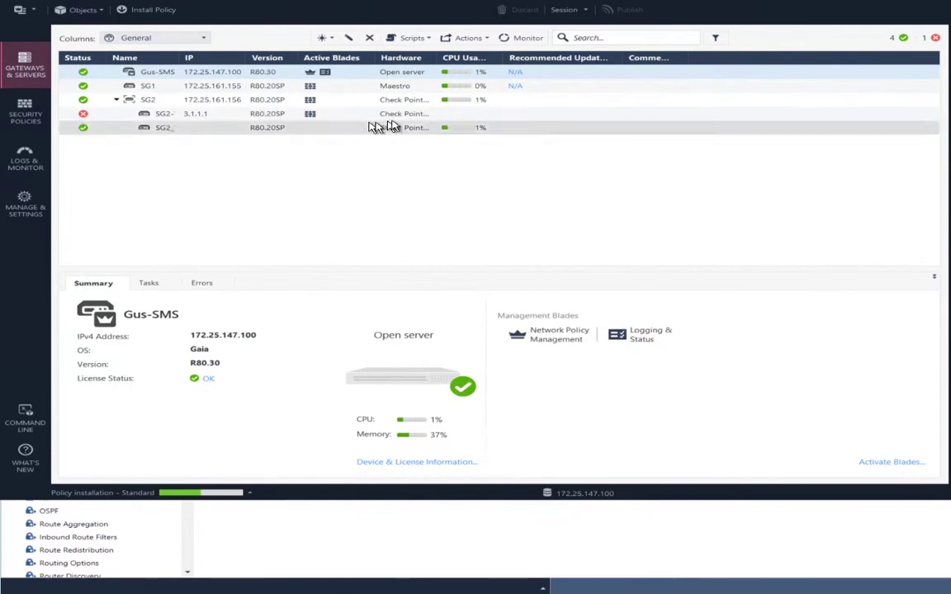
# Select SG2-VS1 to see its summary and check policy installation progress in Recent Tasks
pyautogui.click(393, 121)
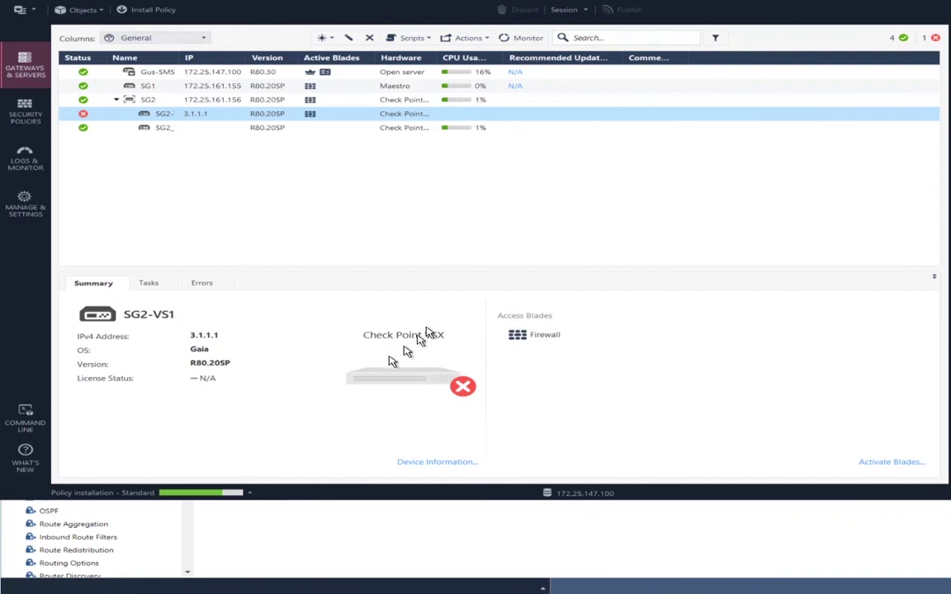
pyautogui.click(250, 493)
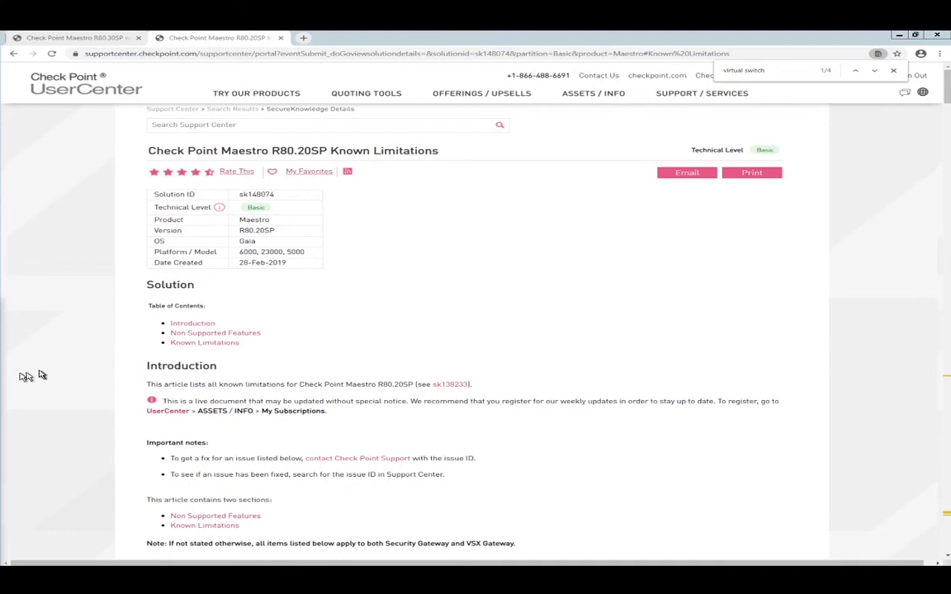
# Step through the 'virtual switch' matches in sk148074, then search for 'virtual router' instead
pyautogui.write(',')
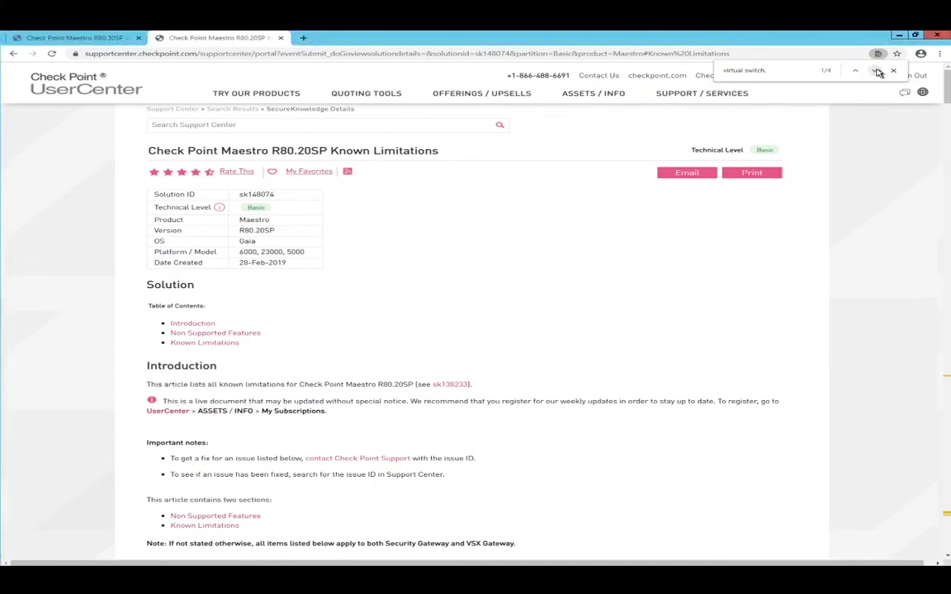
pyautogui.press('BackSpace')
pyautogui.click(875, 71)
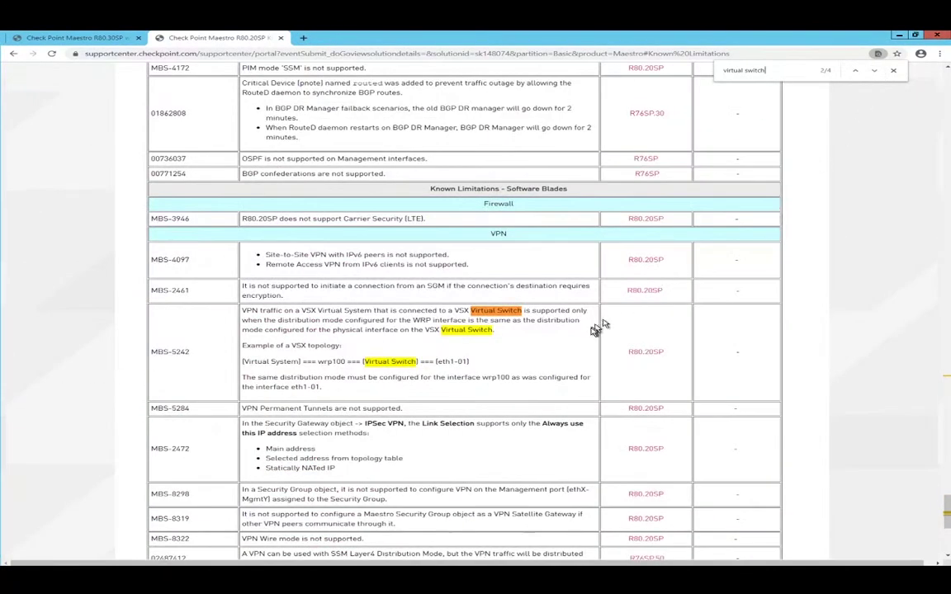
pyautogui.click(875, 71)
pyautogui.click(875, 71)
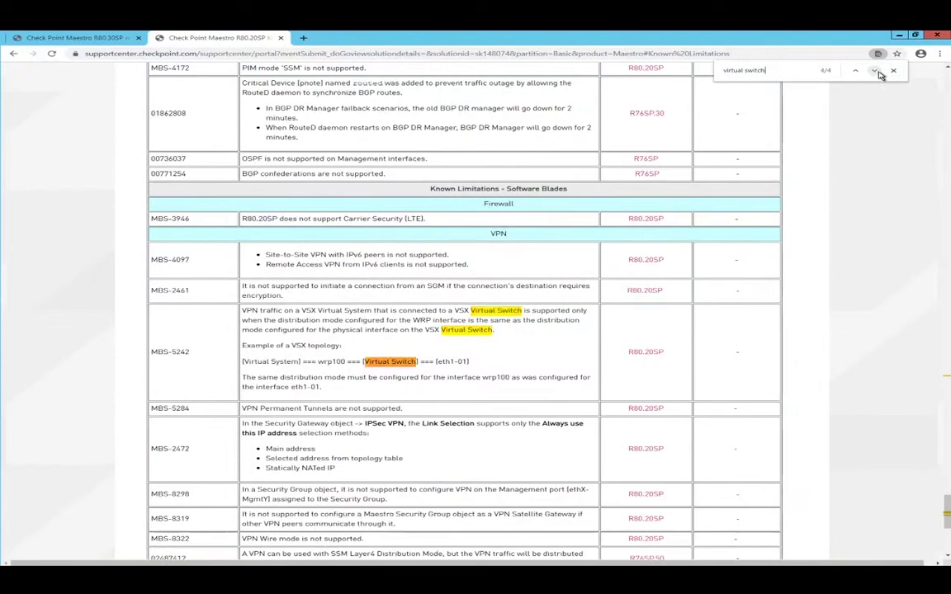
pyautogui.click(876, 72)
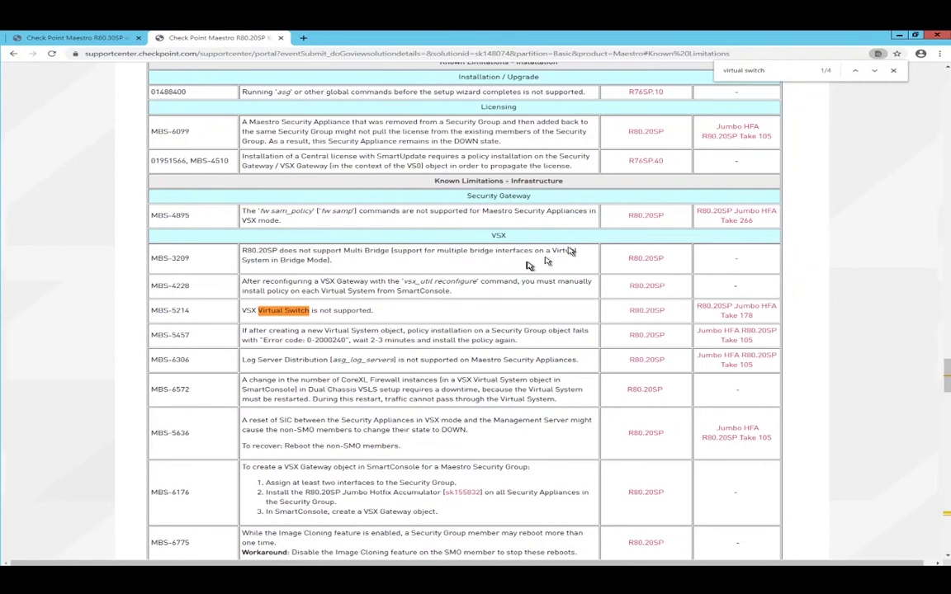
pyautogui.doubleClick(756, 71)
pyautogui.write('router')
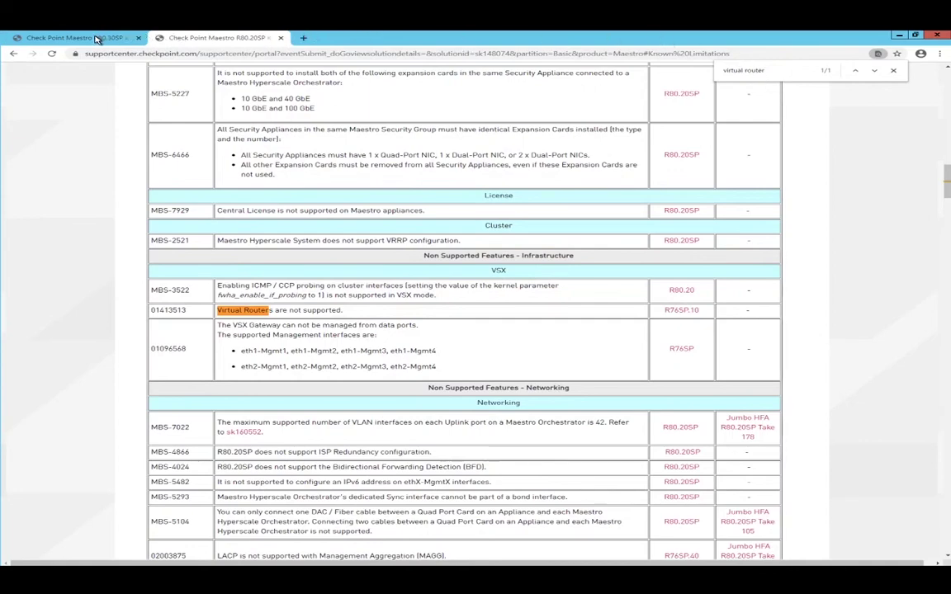
# Switch to the R80.30SP article sk162552 and clear the highlight on the MBS-9806 row
pyautogui.click(97, 38)
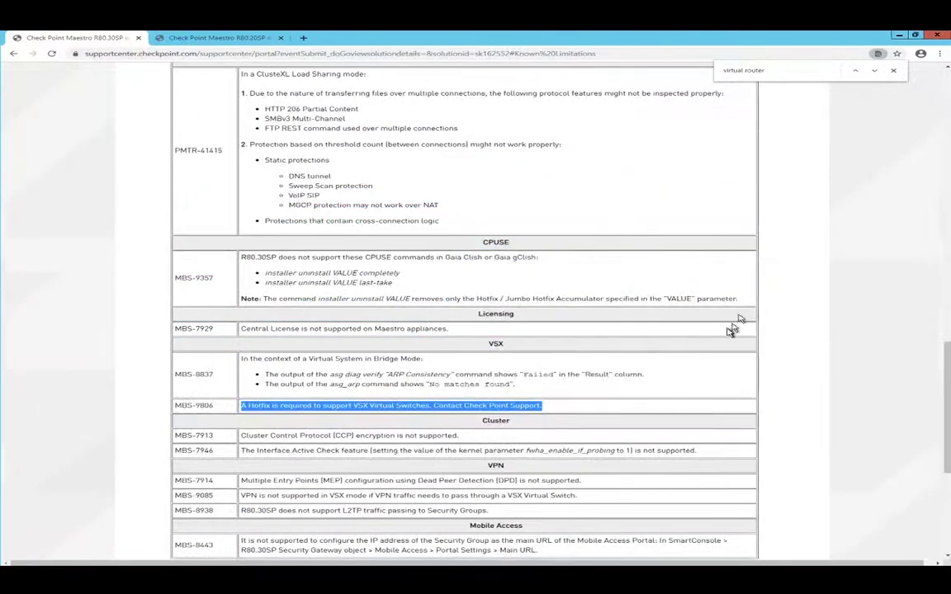
pyautogui.click(658, 407)
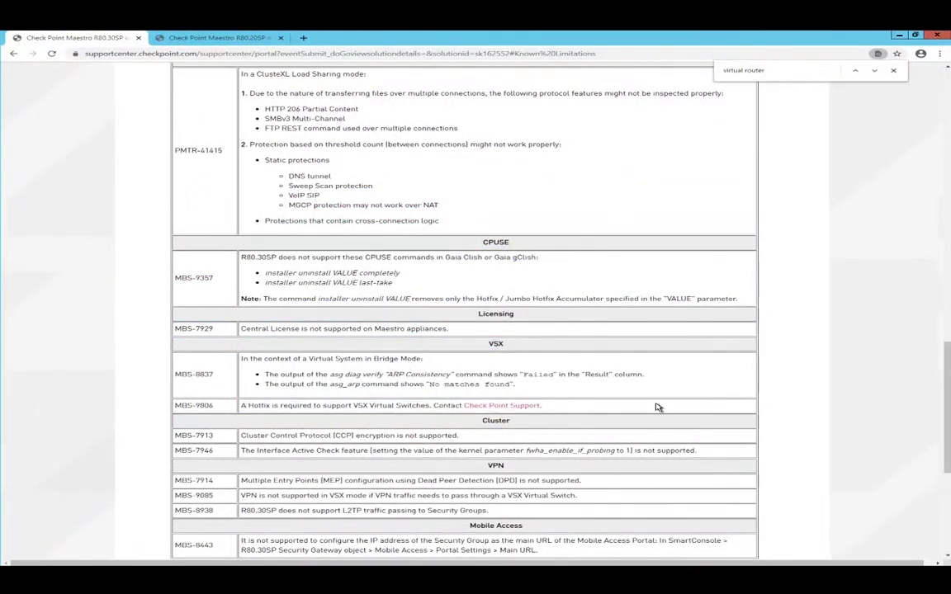